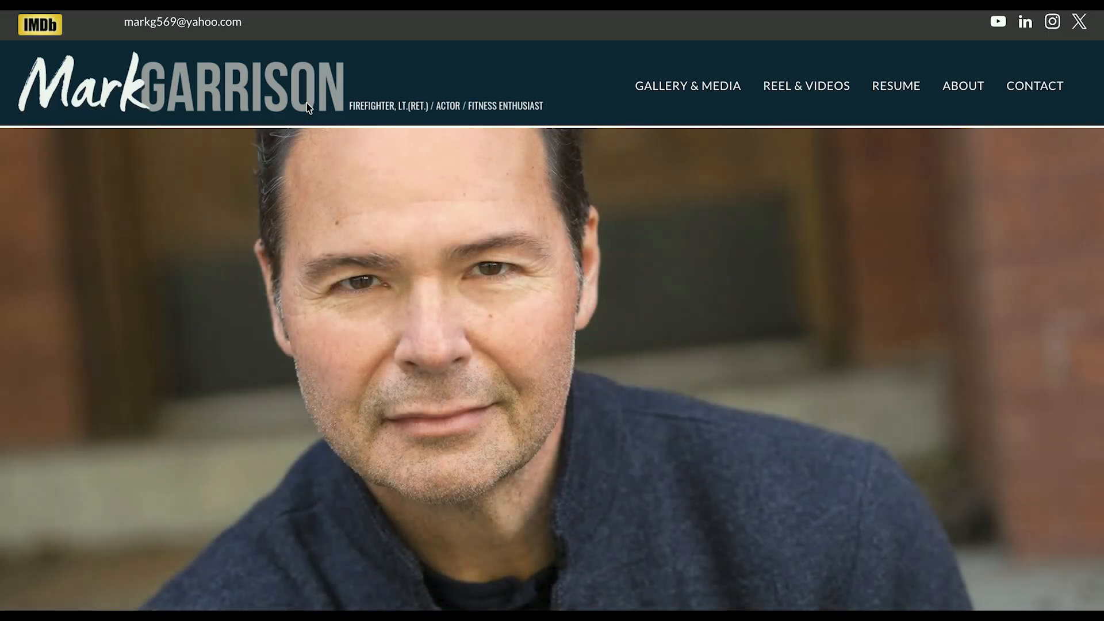
Step: Save the site's header logo image to the Desktop as Mark2
{"action": "right_click", "coordinate": [309, 108]}
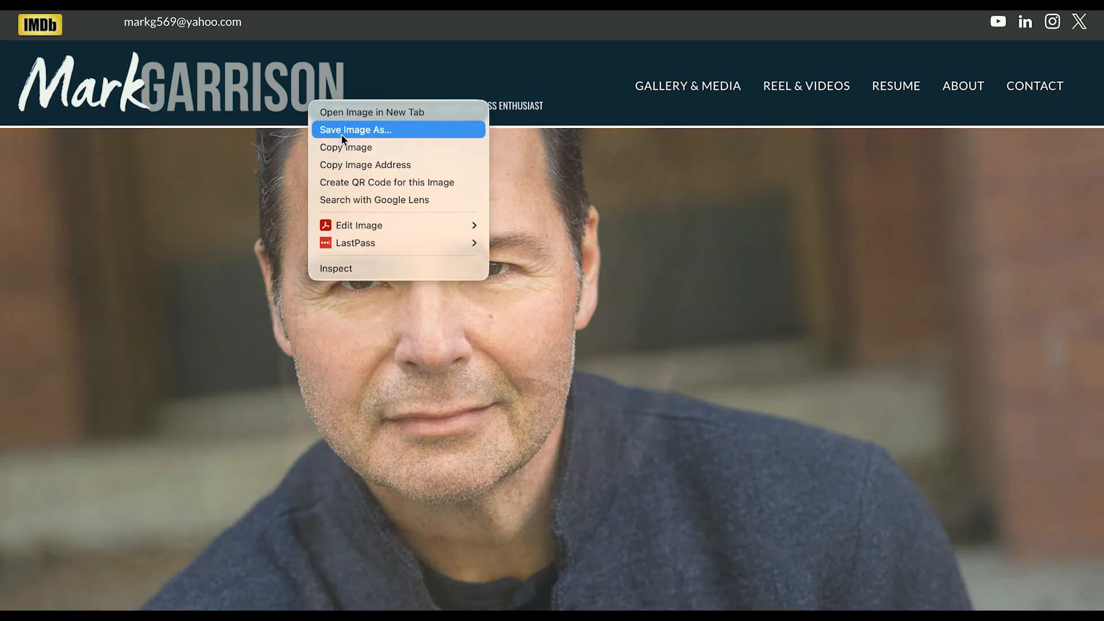
{"action": "left_click", "coordinate": [341, 133]}
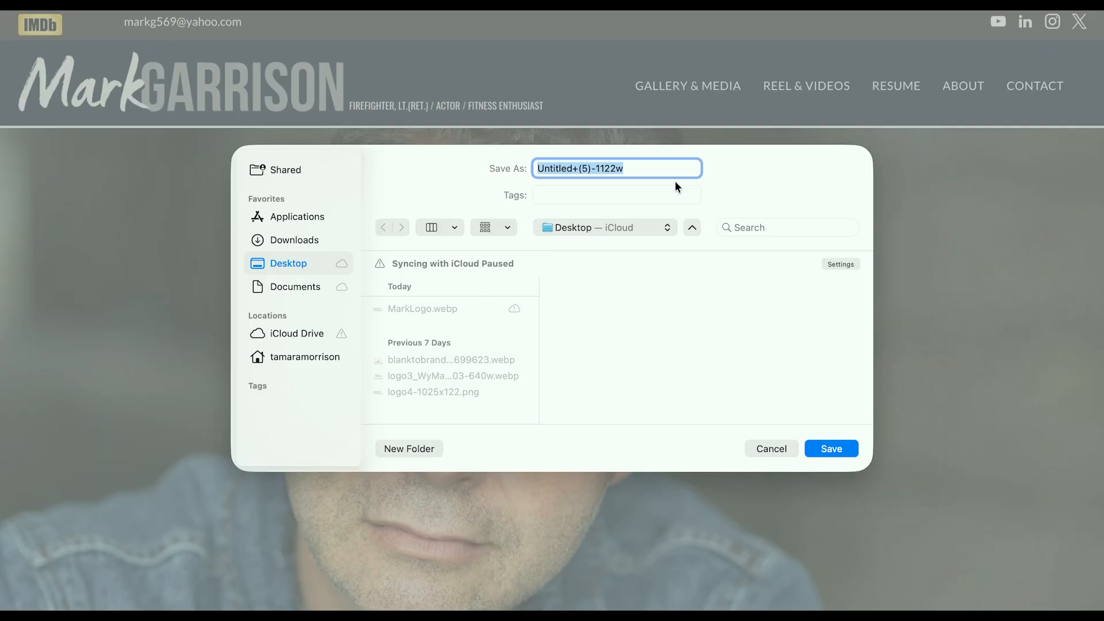
{"action": "type", "text": "Mark2"}
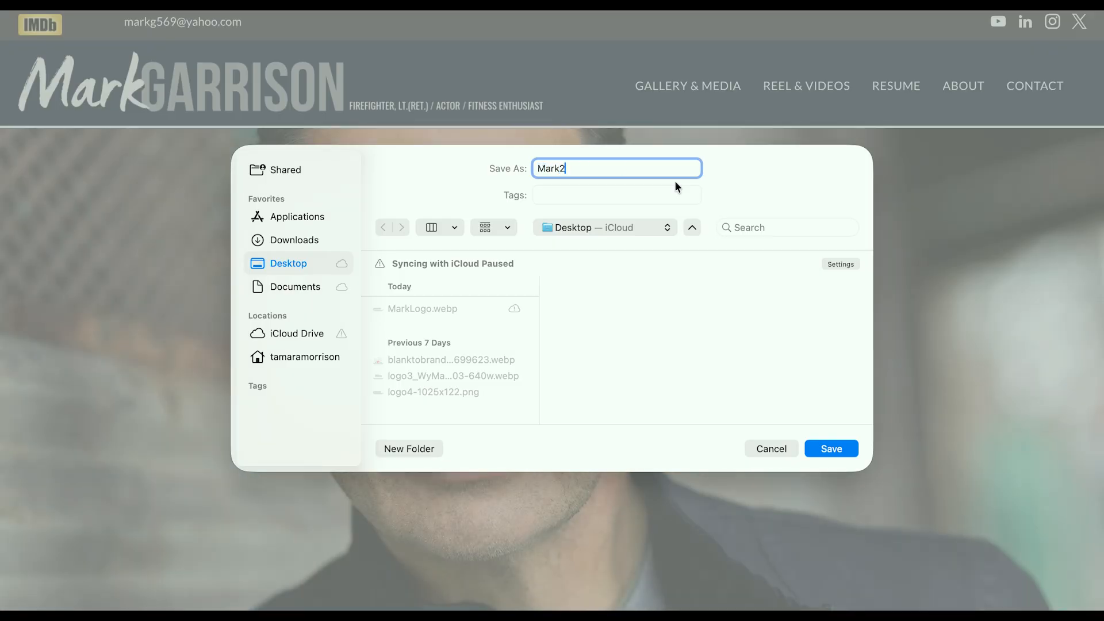
{"action": "key", "text": "Return"}
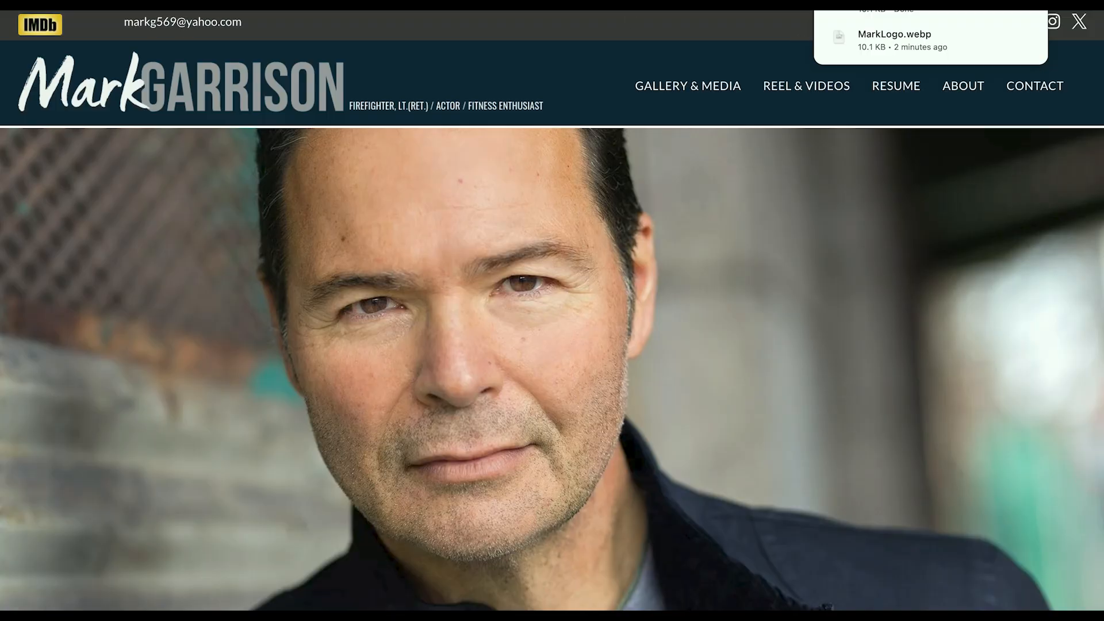
{"action": "key", "text": "ctrl+Tab"}
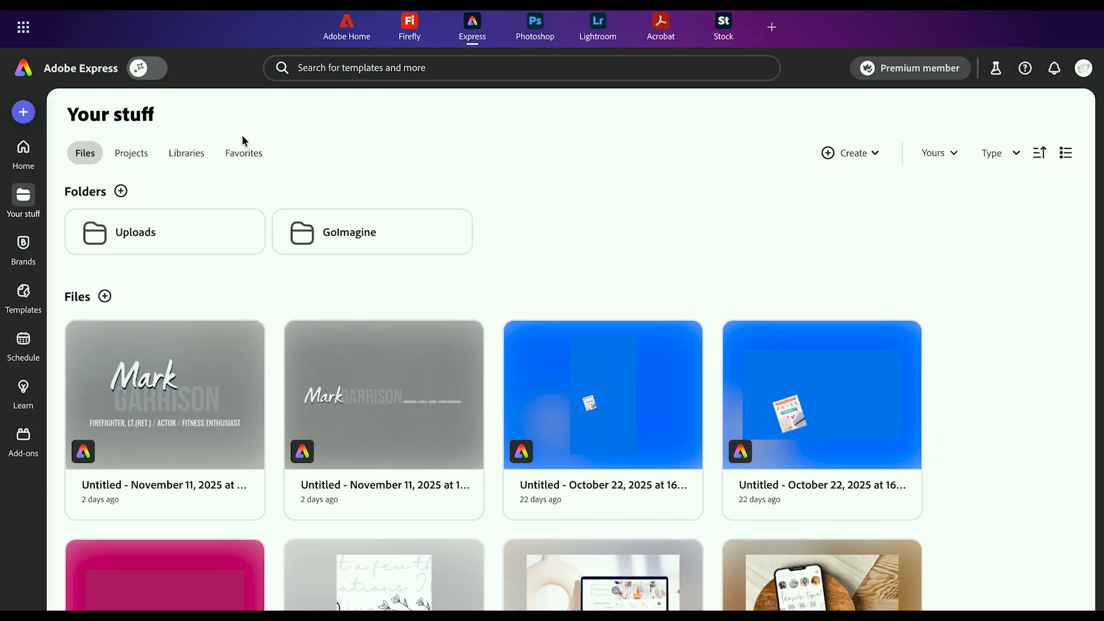
Step: Upload Mark2.webp from the Desktop and open it as a new design for editing
{"action": "left_click", "coordinate": [24, 112]}
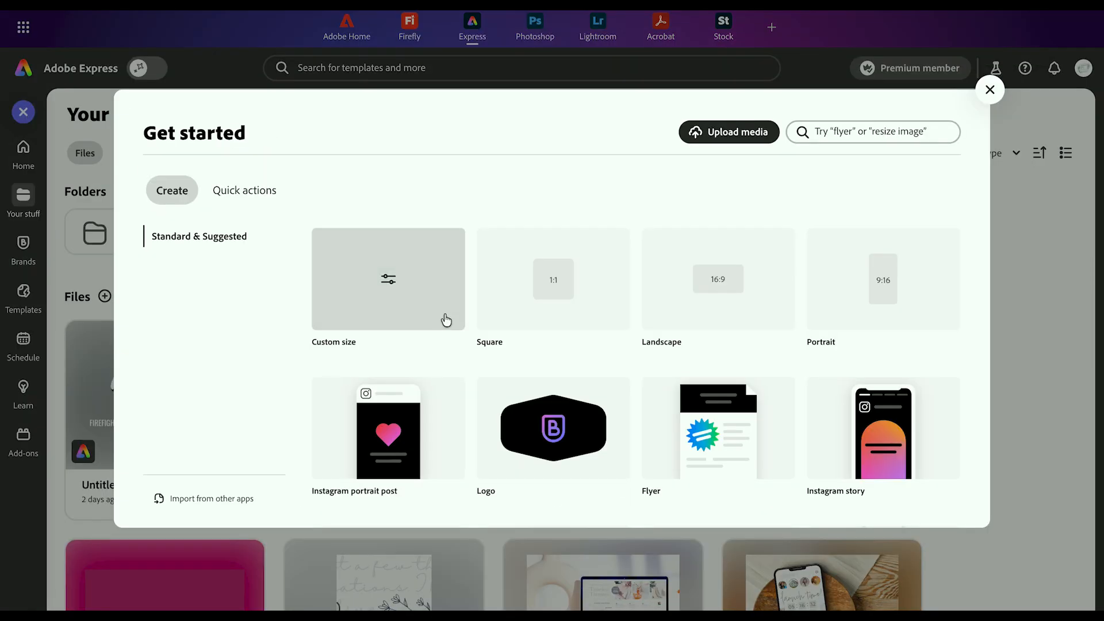
{"action": "left_click", "coordinate": [770, 138]}
{"action": "left_click", "coordinate": [432, 352]}
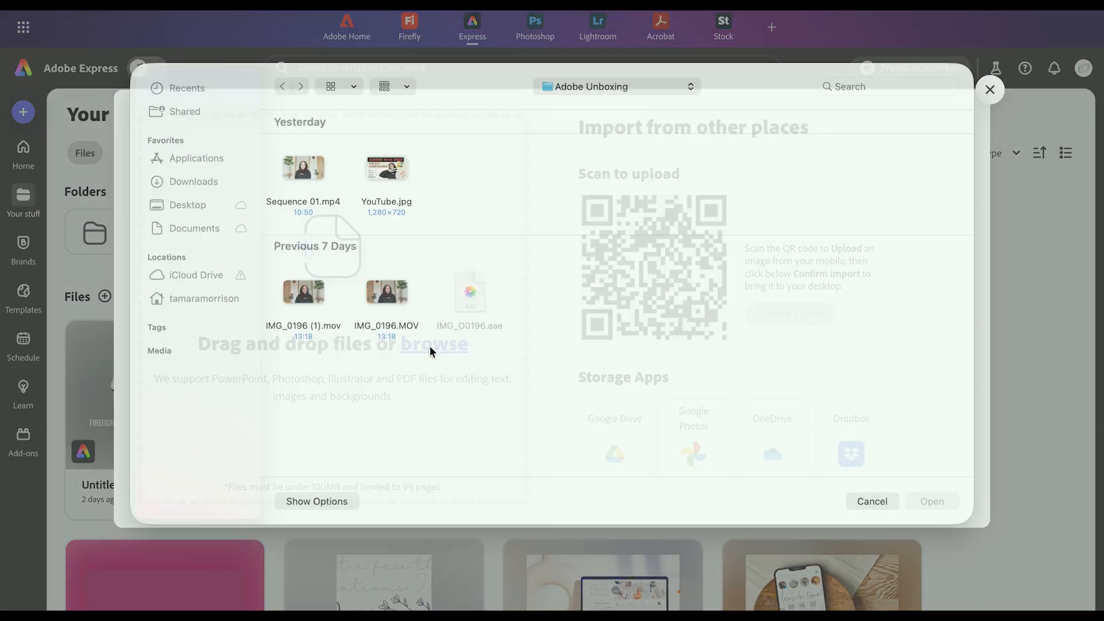
{"action": "left_click", "coordinate": [189, 219]}
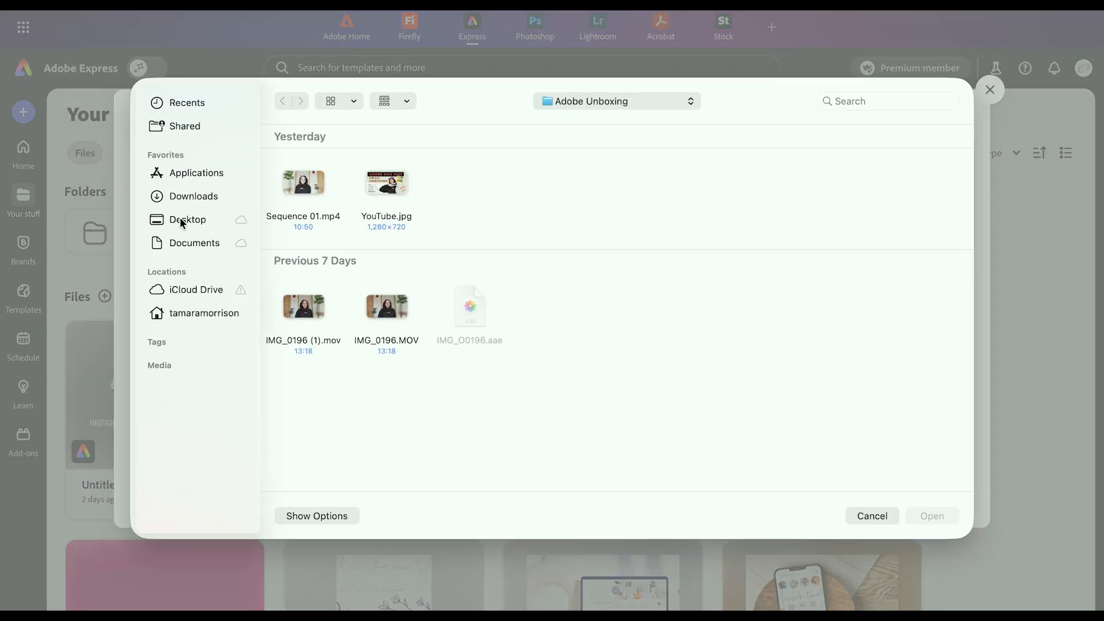
{"action": "double_click", "coordinate": [304, 208]}
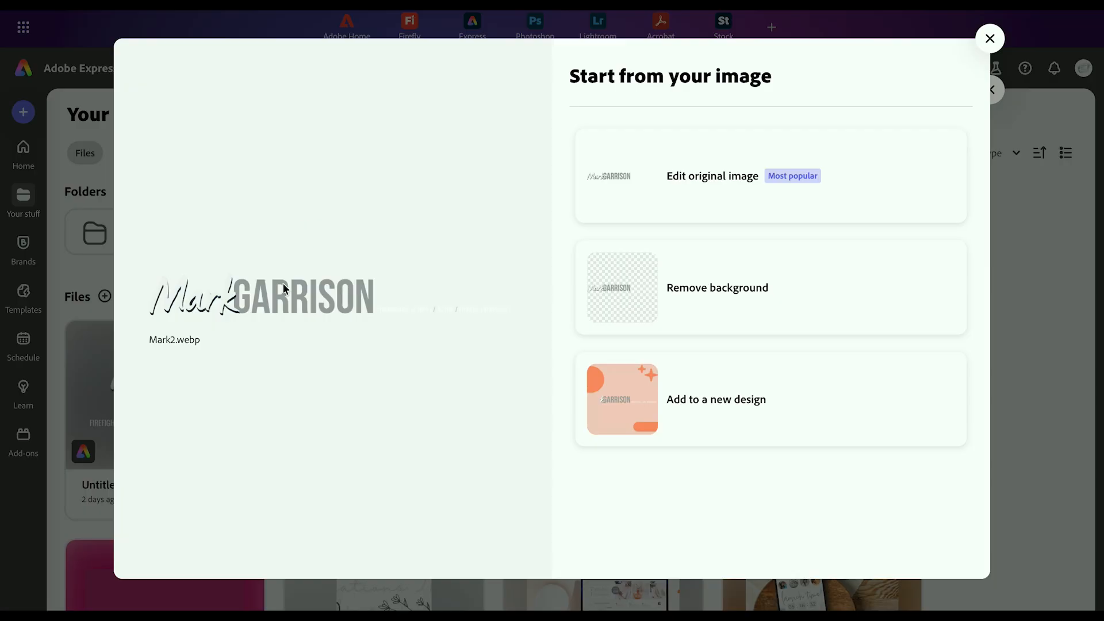
{"action": "left_click", "coordinate": [707, 193]}
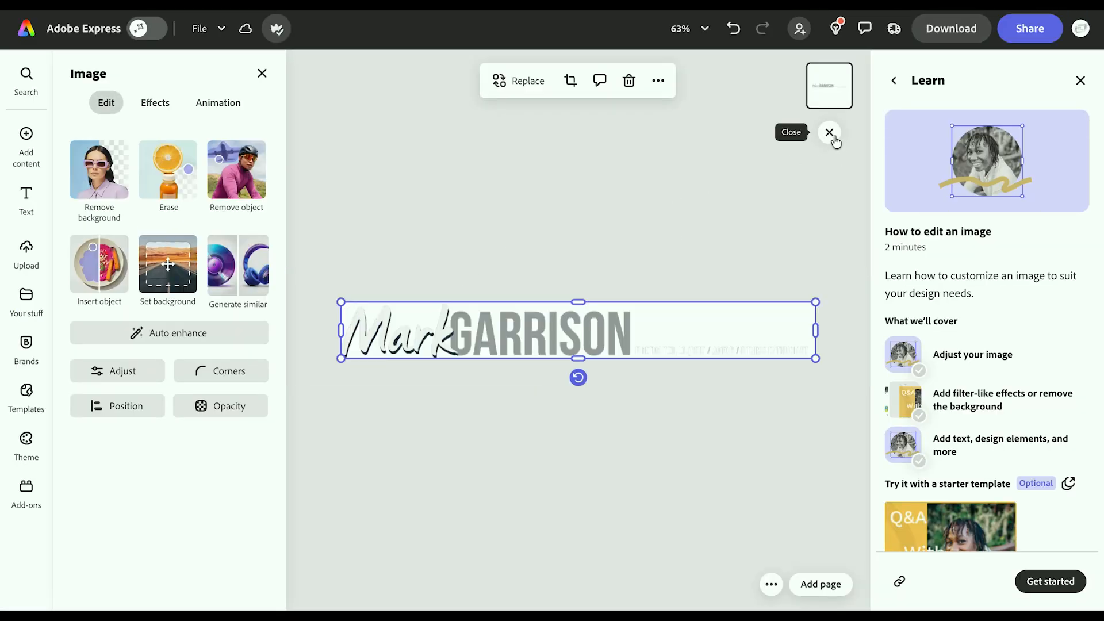
Step: Shrink the logo, set the page background to No fill, then enlarge the logo to fill the width
{"action": "left_click_drag", "start_coordinate": [815, 358], "coordinate": [709, 345]}
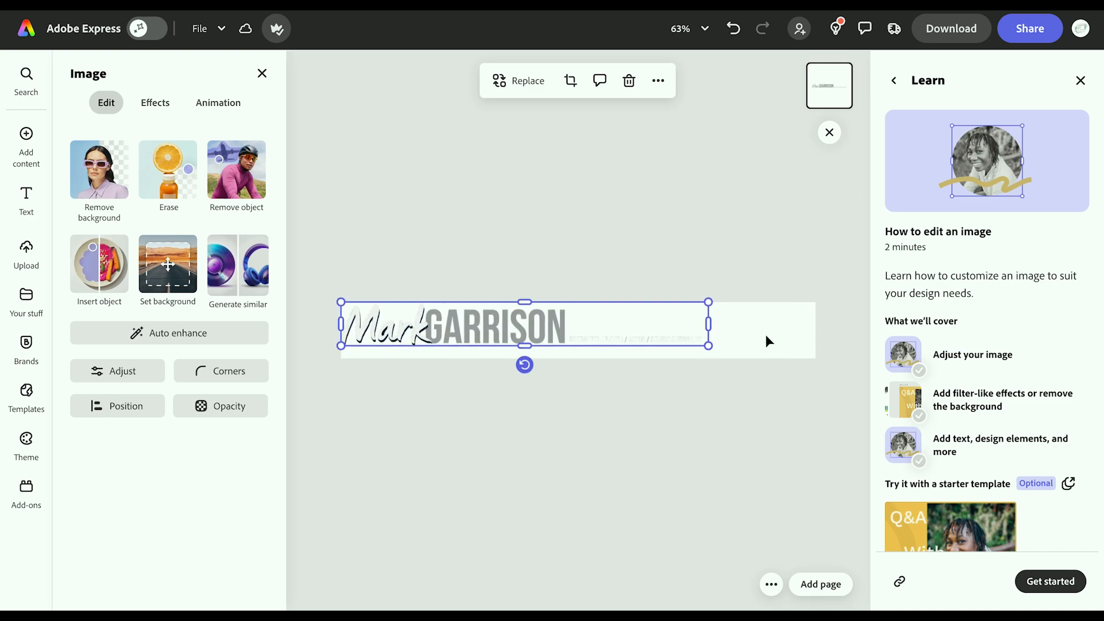
{"action": "left_click", "coordinate": [767, 341]}
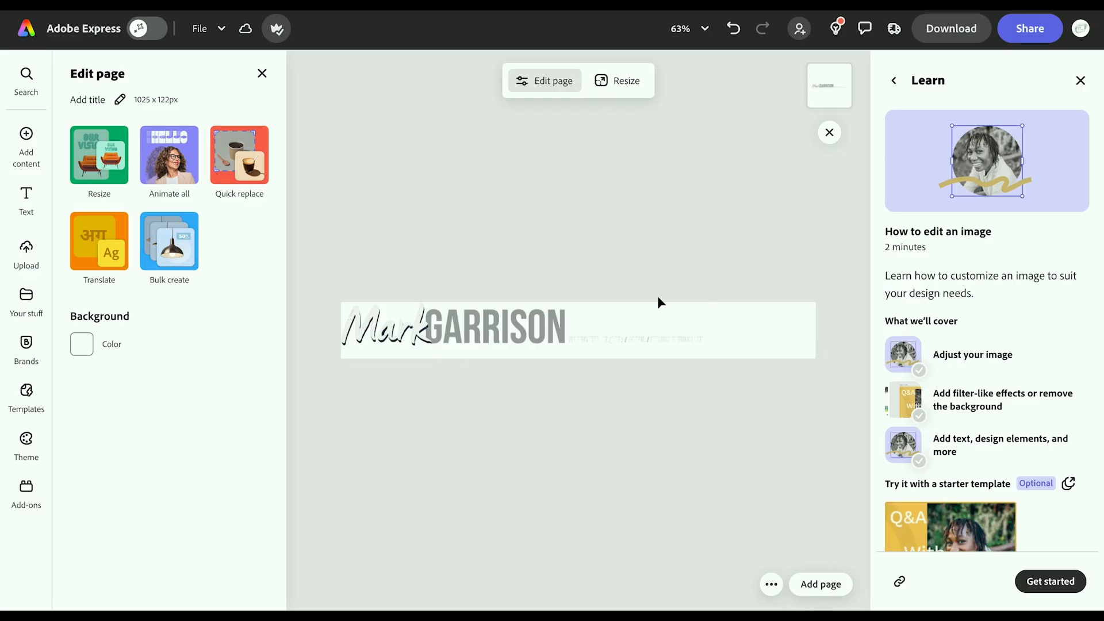
{"action": "left_click", "coordinate": [89, 345]}
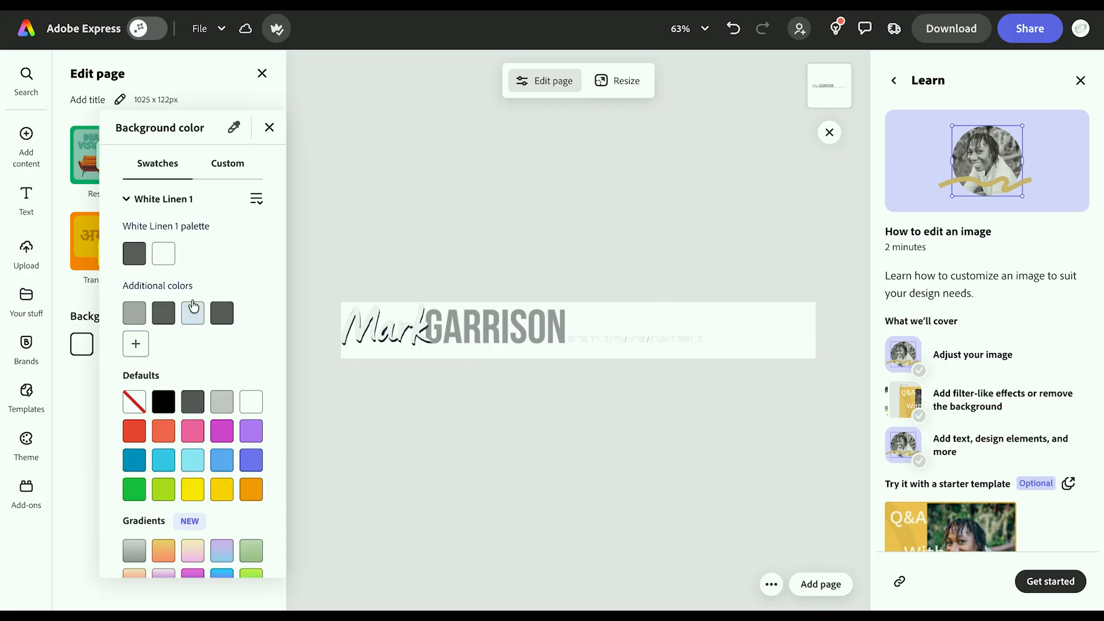
{"action": "left_click", "coordinate": [134, 402]}
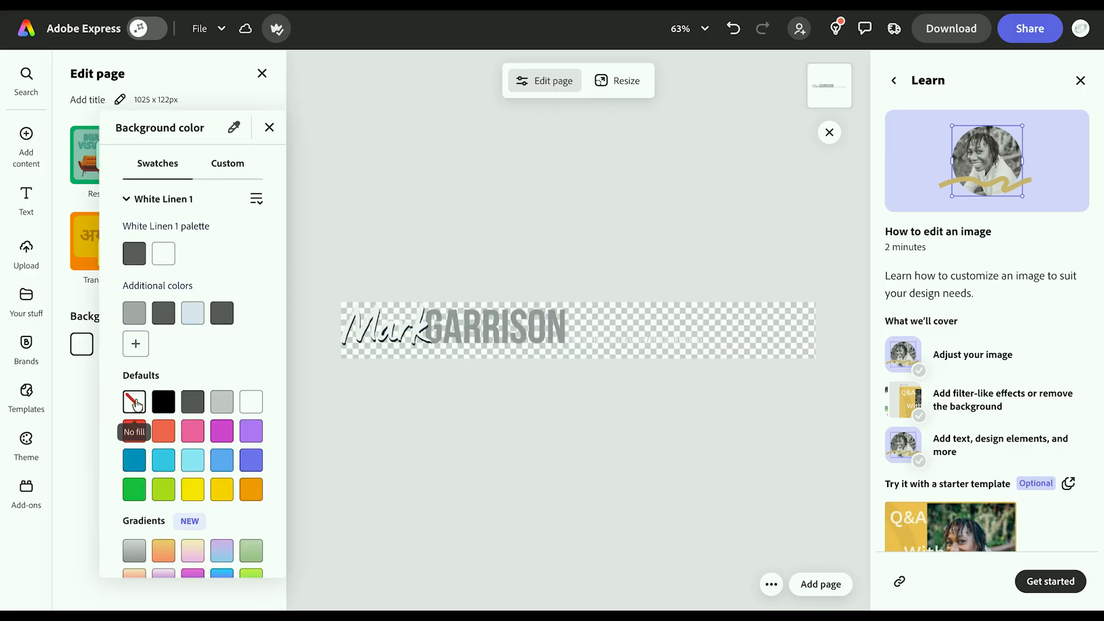
{"action": "left_click", "coordinate": [523, 335]}
{"action": "left_click", "coordinate": [523, 335]}
{"action": "left_click_drag", "start_coordinate": [707, 345], "coordinate": [792, 358]}
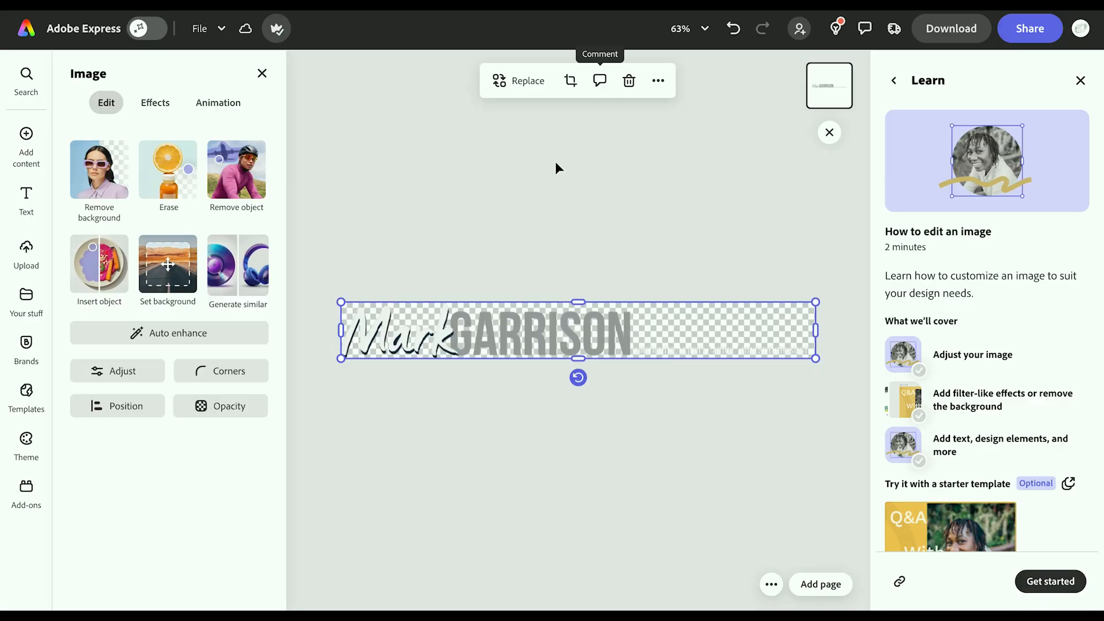
Step: Deselect the logo and switch on the AI Assistant toggle
{"action": "left_click", "coordinate": [547, 198]}
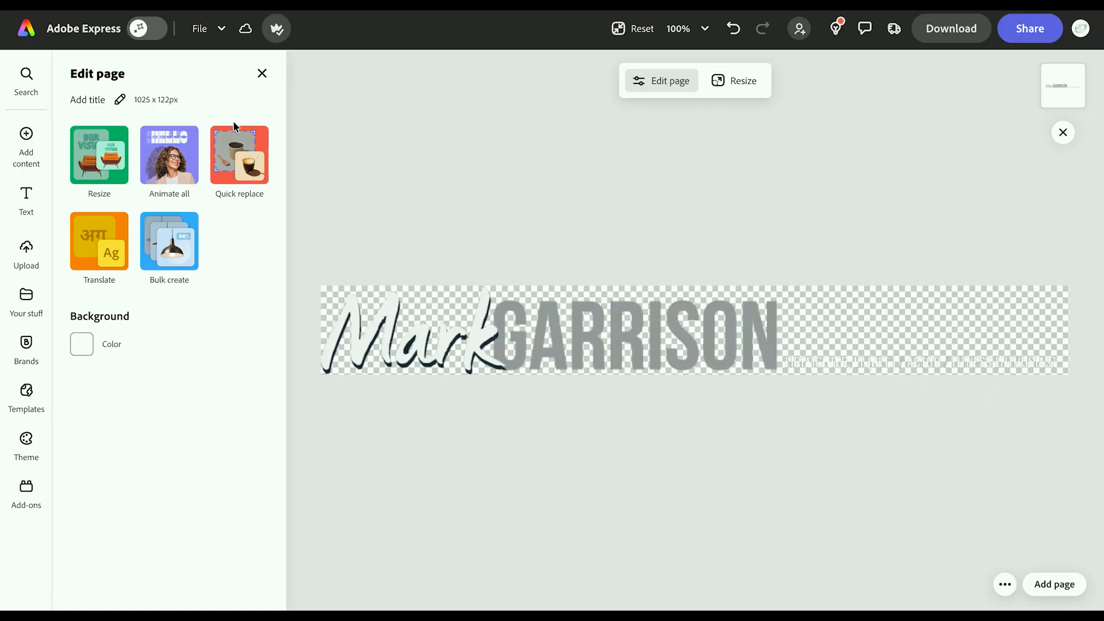
{"action": "left_click", "coordinate": [158, 33]}
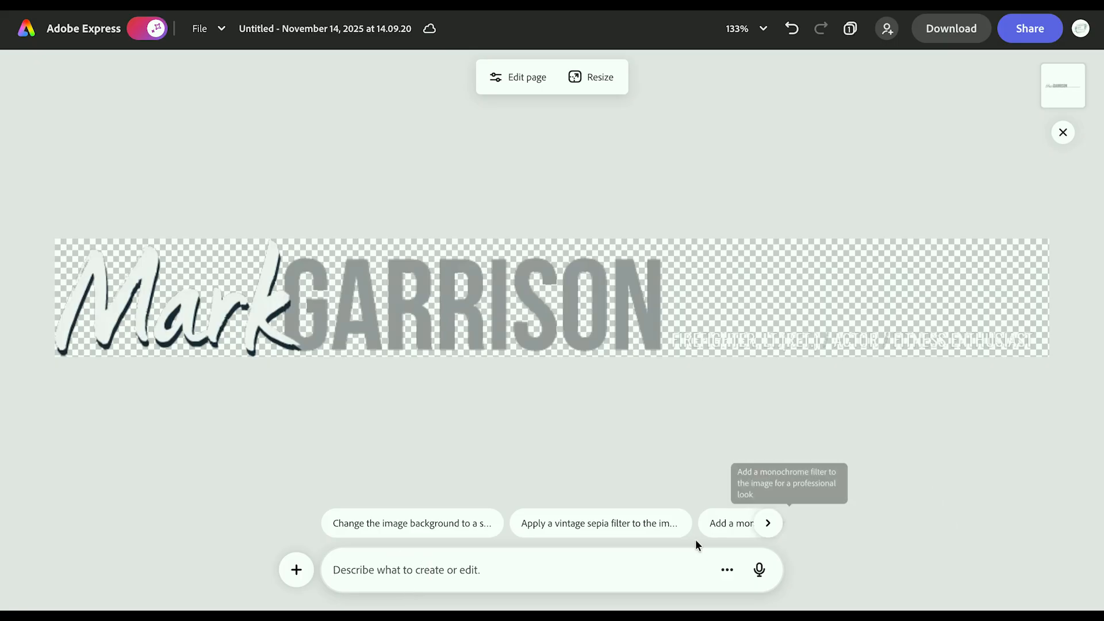
Step: Paste and send the request to replace the tagline with the all-caps Oswald text
{"action": "type", "text": "replace the white words to the right on this logo with this in all caps, oswald font:  Firefighter, Lt.(Ret.)/Actor(SAG)/Fitness Enthusiast"}
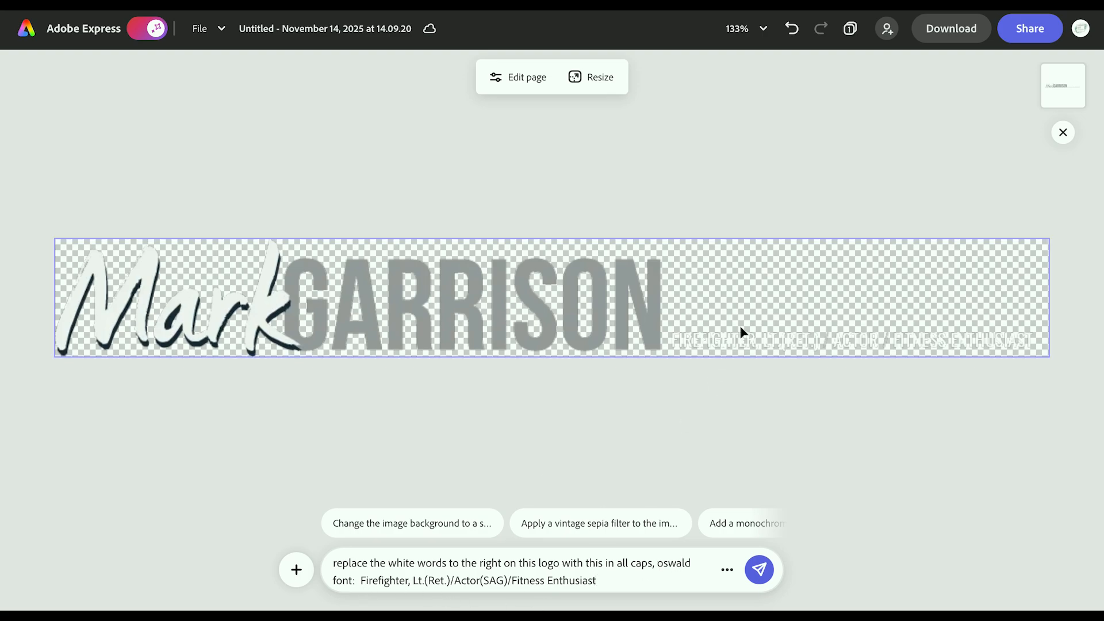
{"action": "left_click", "coordinate": [760, 569]}
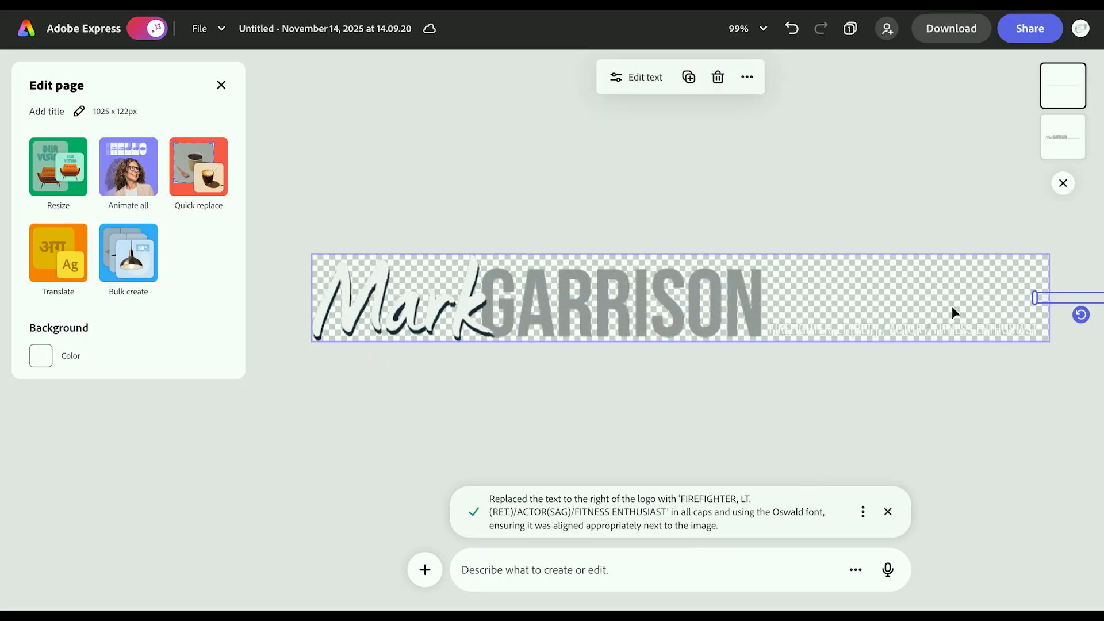
Step: Enlarge the new tagline to size 7, widen its box rightward, and switch the AI Assistant off
{"action": "left_click", "coordinate": [1046, 298]}
{"action": "left_click", "coordinate": [837, 299]}
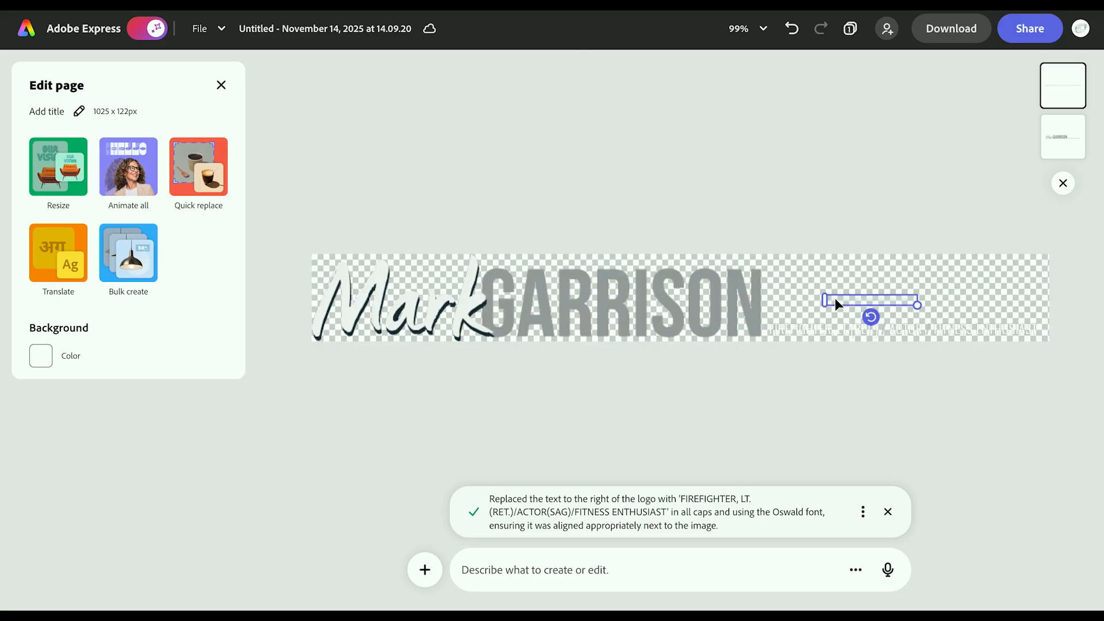
{"action": "double_click", "coordinate": [904, 302]}
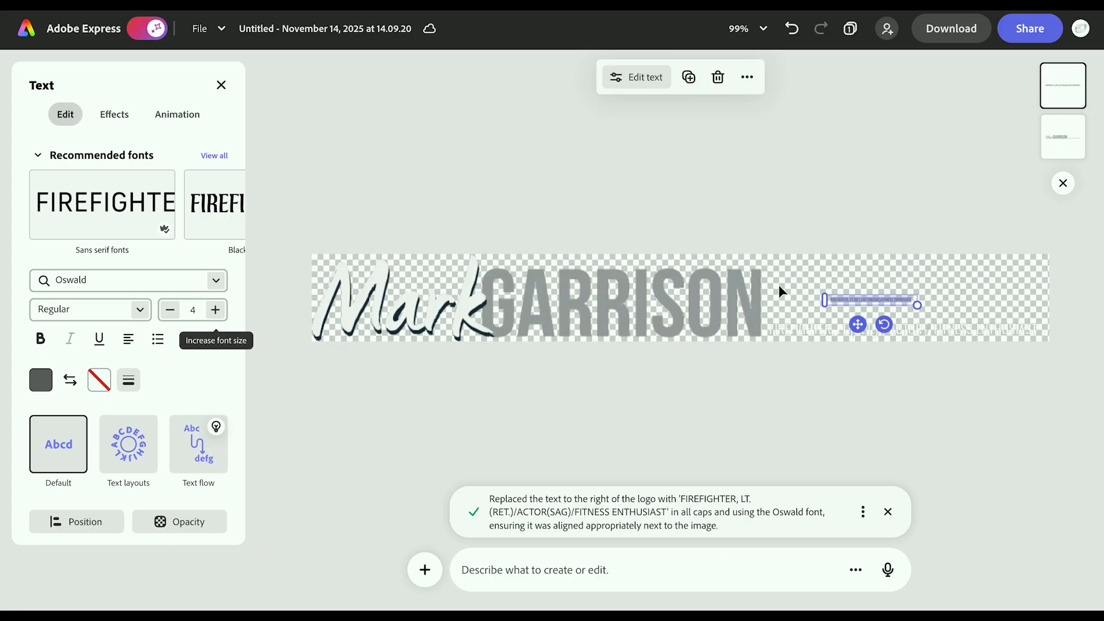
{"action": "left_click_drag", "start_coordinate": [825, 301], "coordinate": [770, 319]}
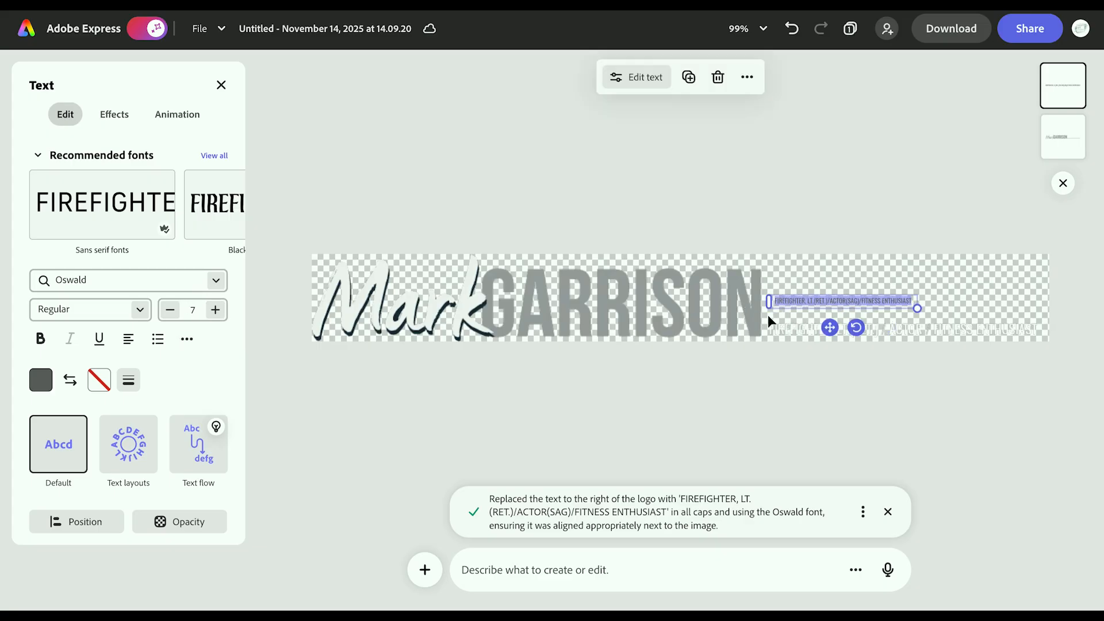
{"action": "left_click_drag", "start_coordinate": [918, 297], "coordinate": [1033, 264]}
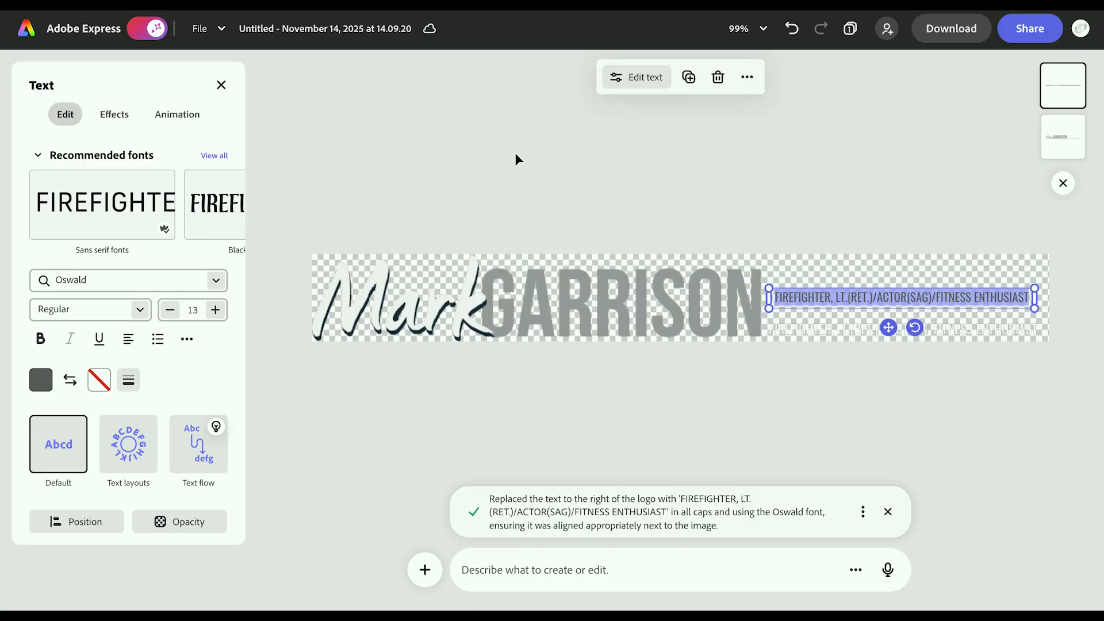
{"action": "left_click", "coordinate": [142, 31]}
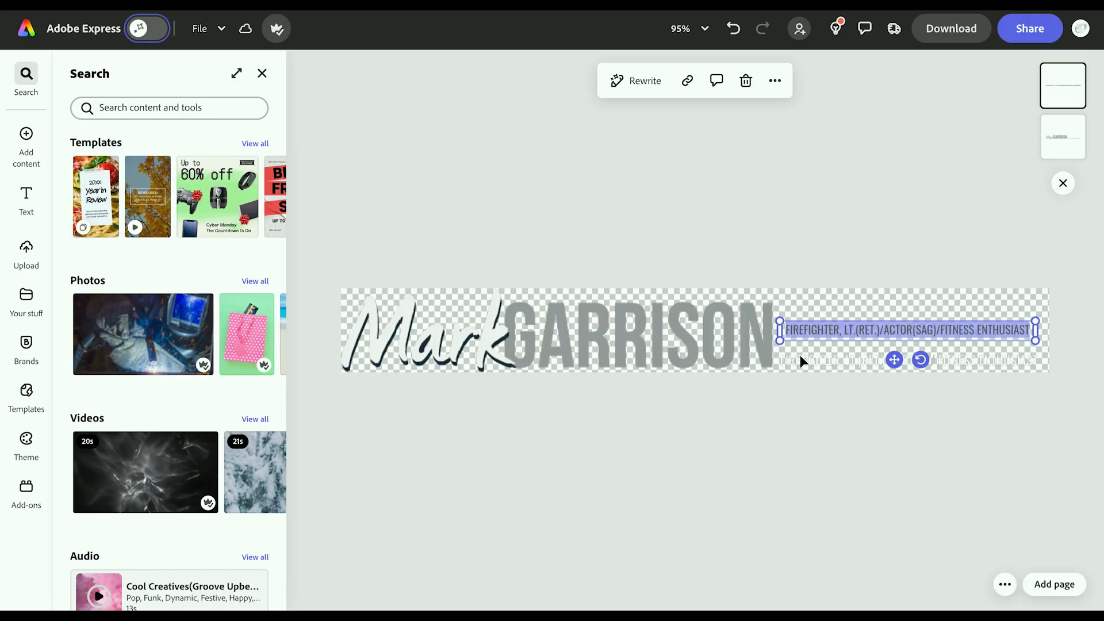
{"action": "left_click", "coordinate": [741, 353]}
{"action": "left_click", "coordinate": [1050, 327]}
{"action": "left_click_drag", "start_coordinate": [1050, 327], "coordinate": [777, 330]}
{"action": "left_click", "coordinate": [823, 348]}
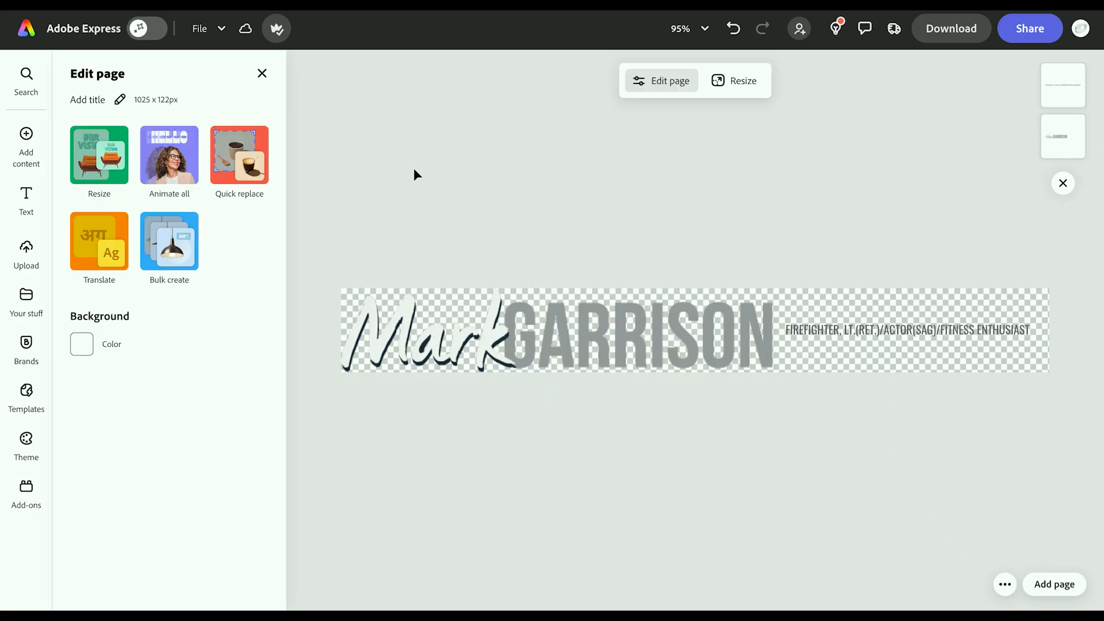
Step: Enter a custom page size of 800 px width and 250 px height
{"action": "left_click", "coordinate": [94, 150]}
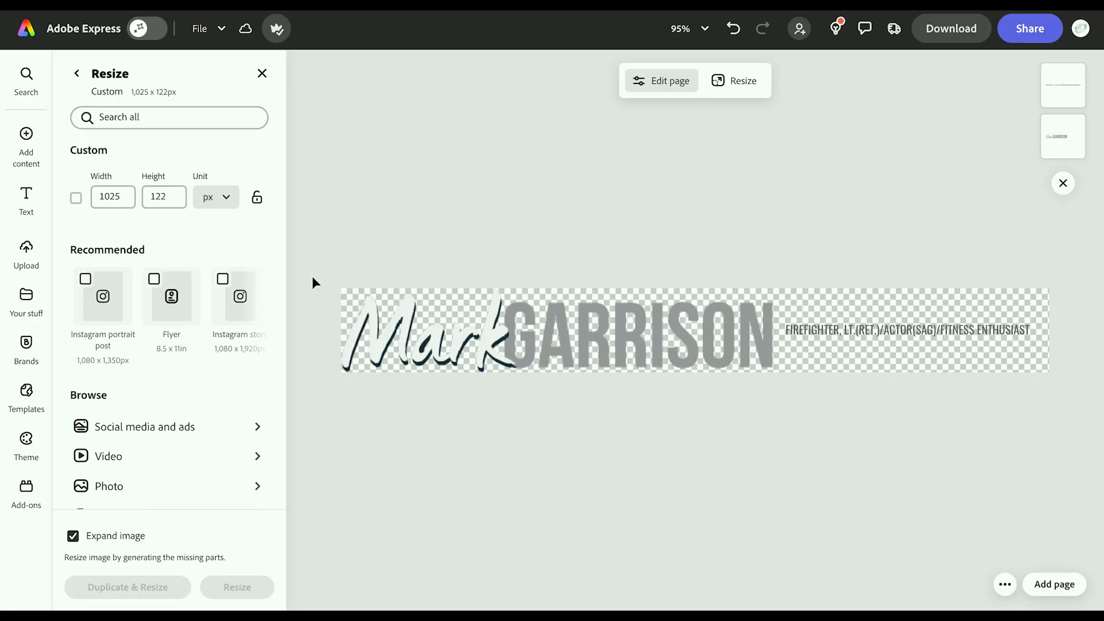
{"action": "left_click", "coordinate": [347, 300]}
{"action": "left_click", "coordinate": [866, 329]}
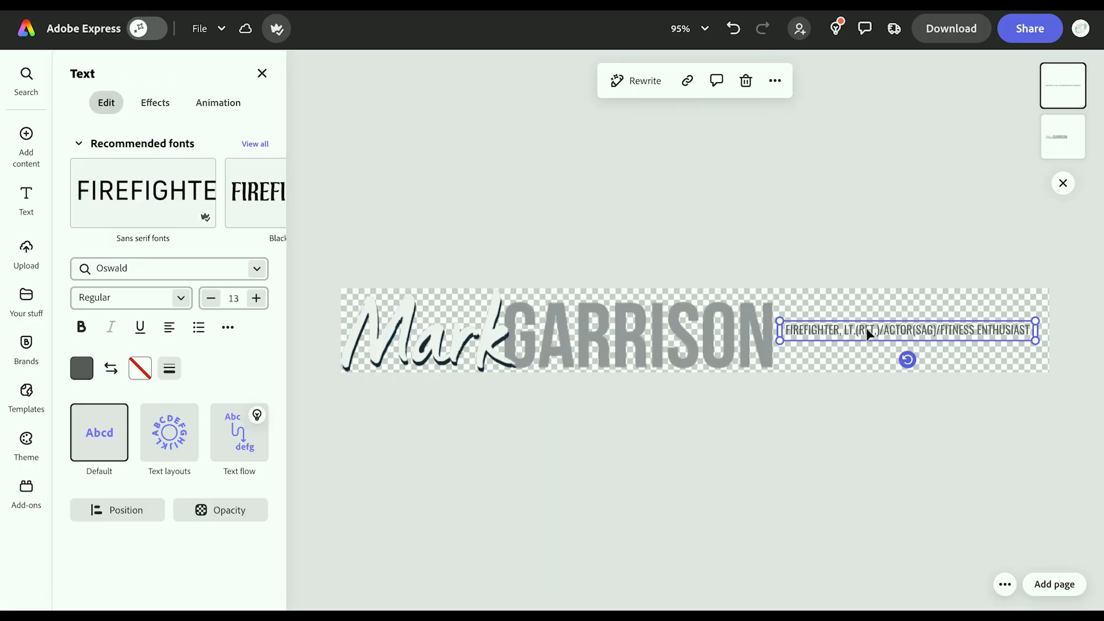
{"action": "left_click", "coordinate": [872, 304]}
{"action": "left_click", "coordinate": [80, 170]}
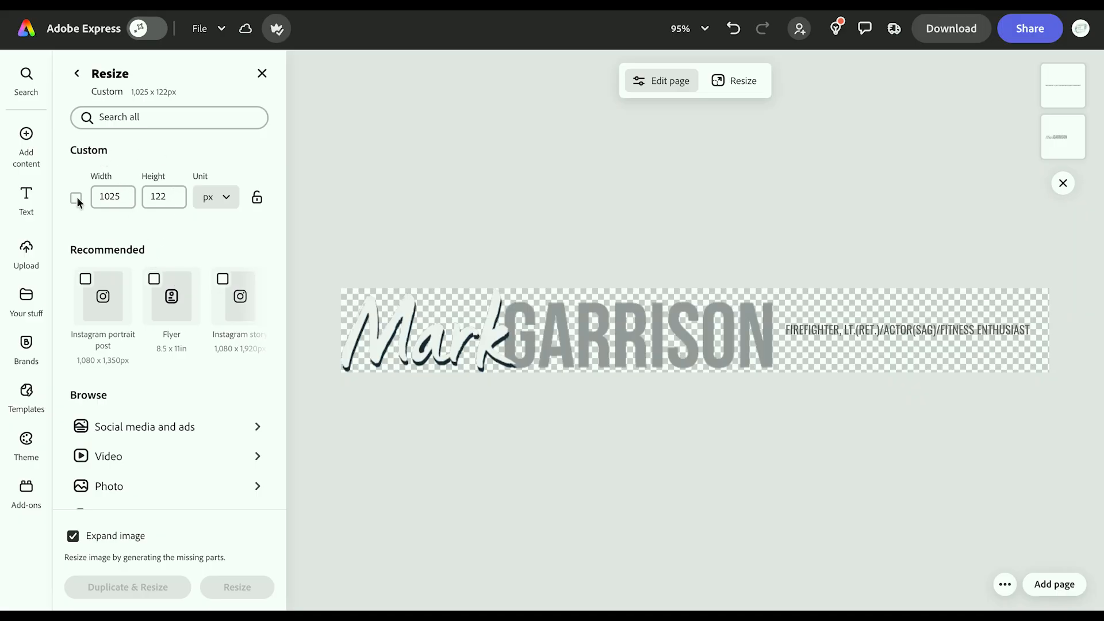
{"action": "scroll", "coordinate": [160, 322], "scroll_direction": "right", "scroll_amount": 3}
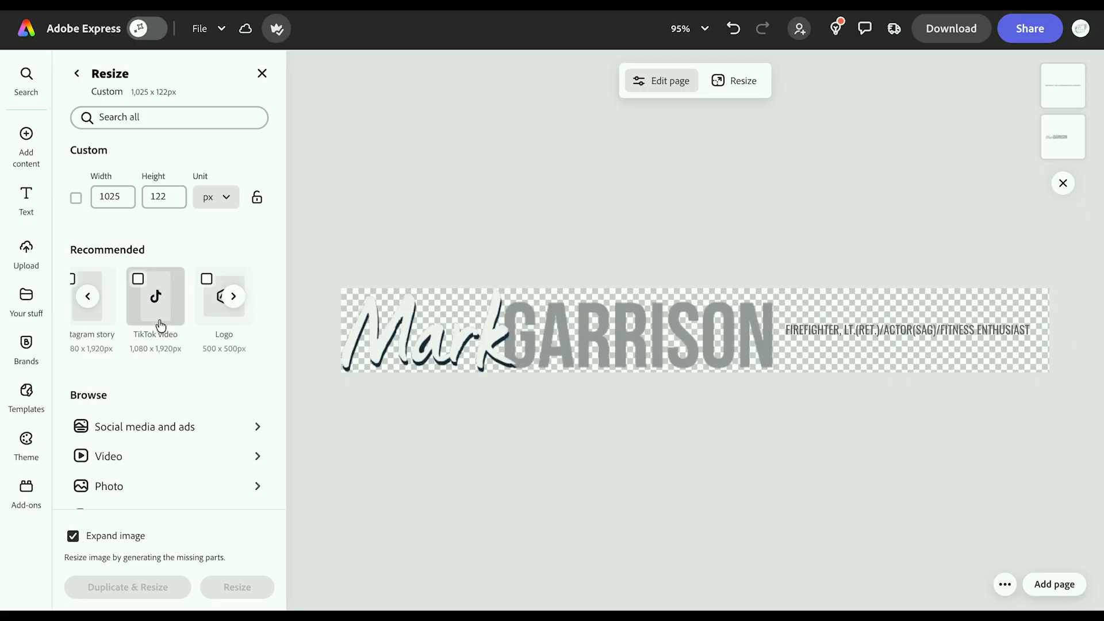
{"action": "scroll", "coordinate": [160, 324], "scroll_direction": "right", "scroll_amount": 4}
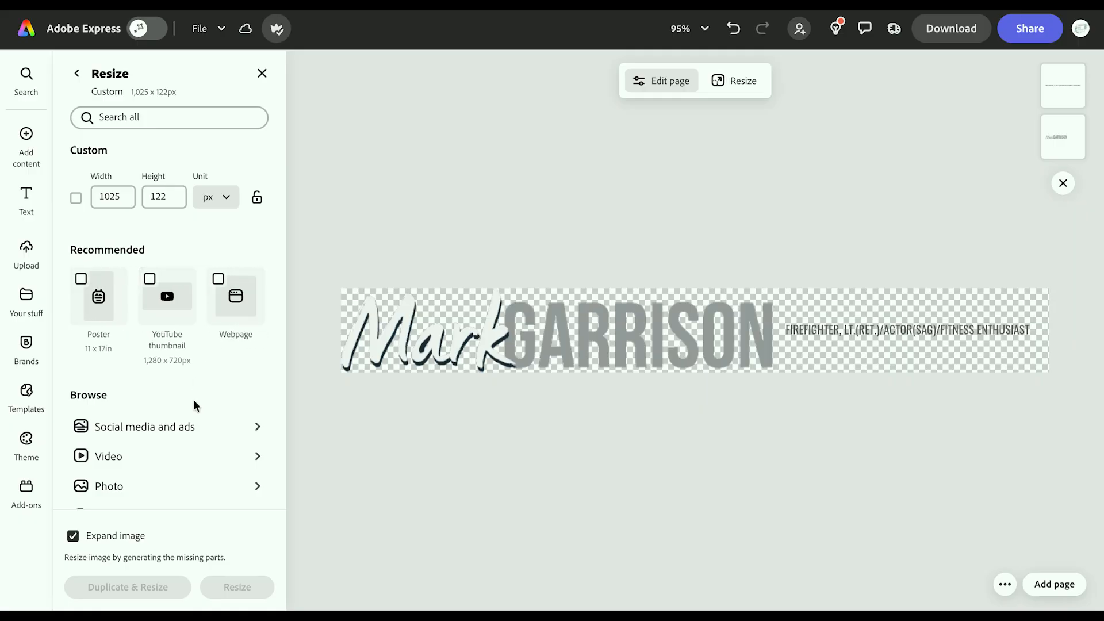
{"action": "scroll", "coordinate": [193, 400], "scroll_direction": "down", "scroll_amount": 3}
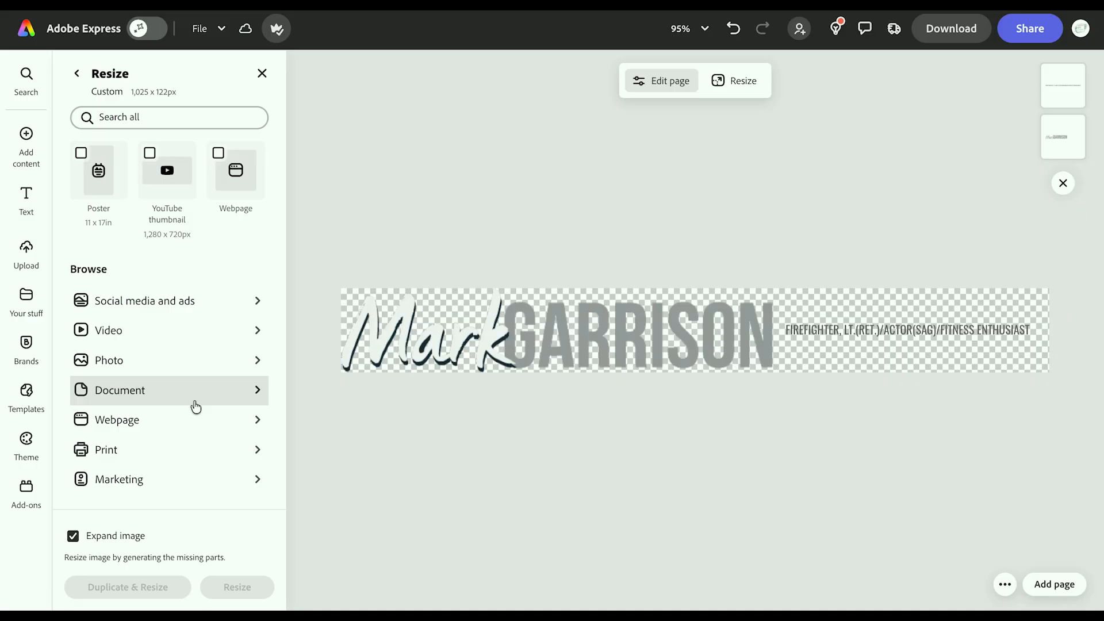
{"action": "scroll", "coordinate": [157, 375], "scroll_direction": "up", "scroll_amount": 3}
{"action": "left_click", "coordinate": [125, 198]}
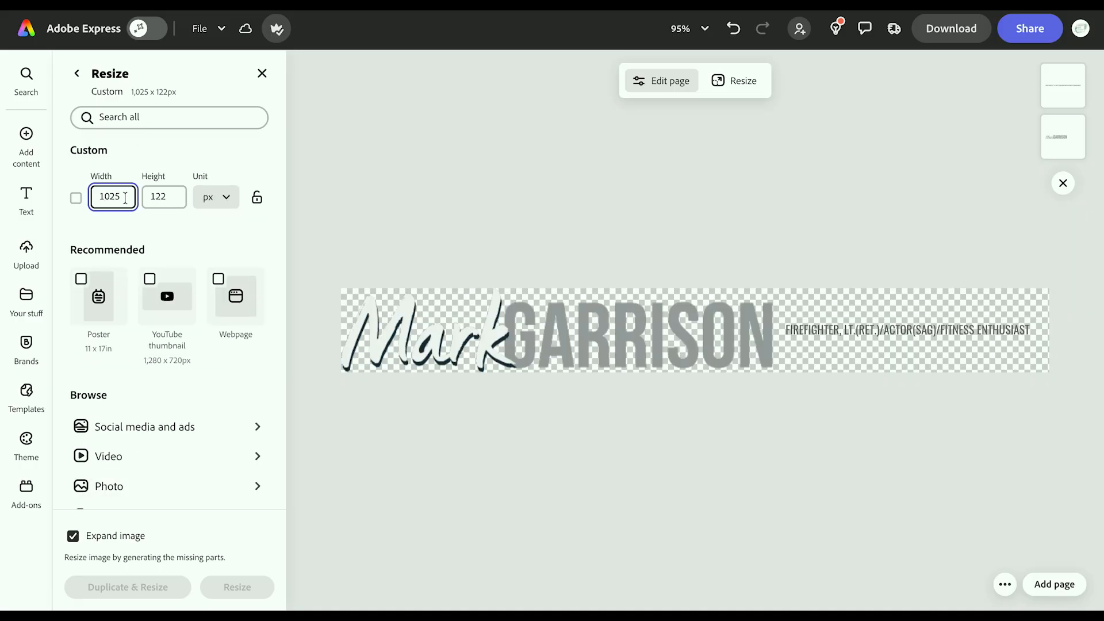
{"action": "double_click", "coordinate": [161, 199]}
{"action": "type", "text": "250"}
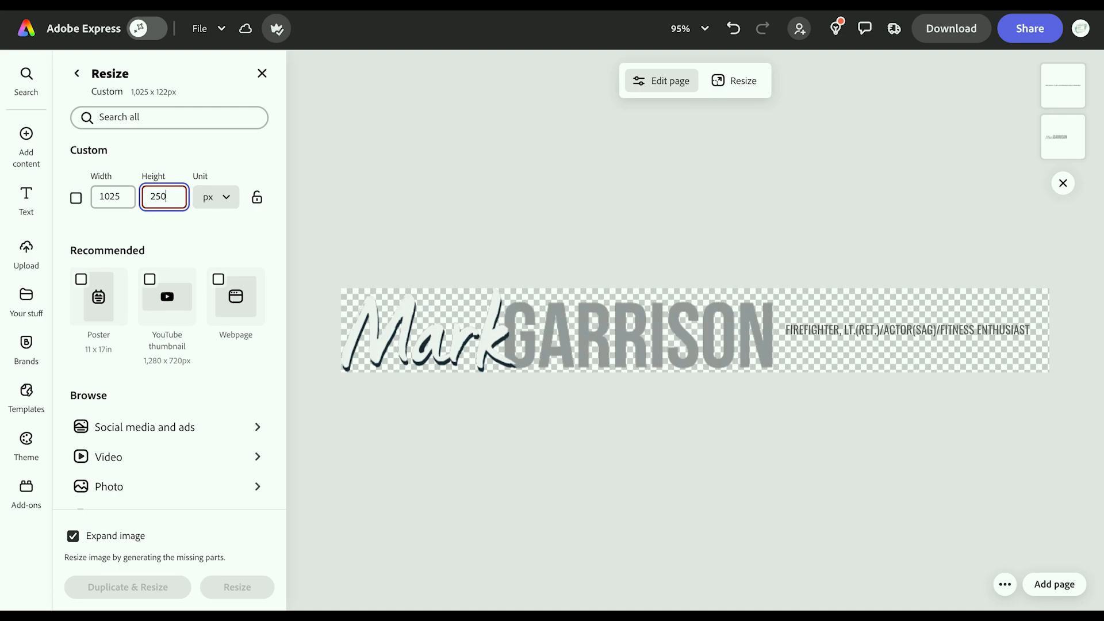
{"action": "left_click_drag", "start_coordinate": [120, 197], "coordinate": [99, 195]}
{"action": "type", "text": "800"}
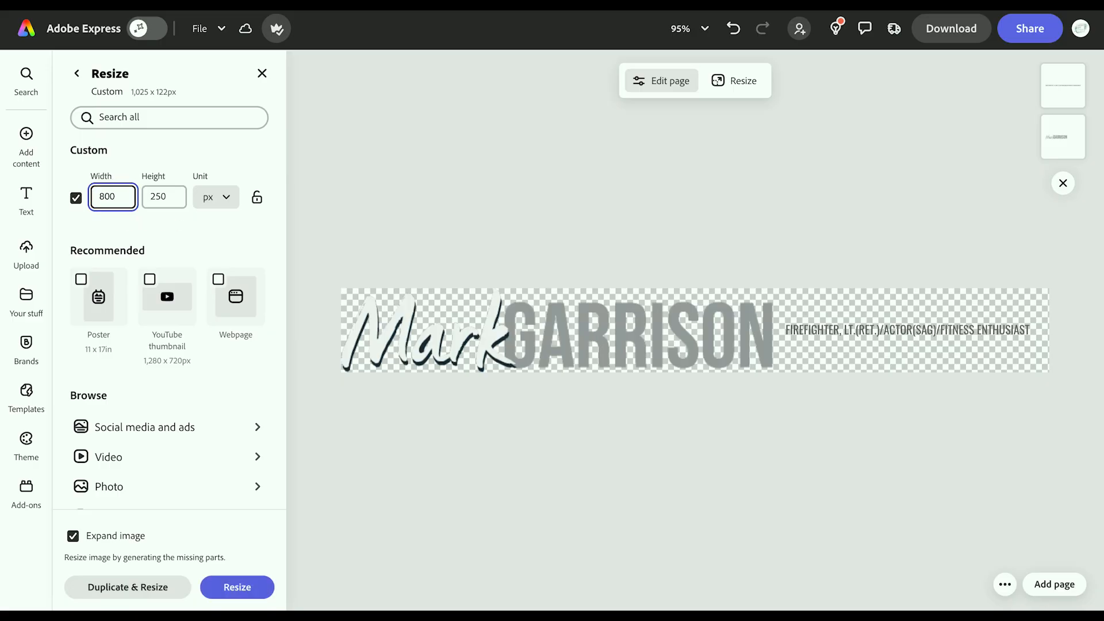
{"action": "scroll", "coordinate": [249, 508], "scroll_direction": "down", "scroll_amount": 1}
{"action": "left_click", "coordinate": [237, 590]}
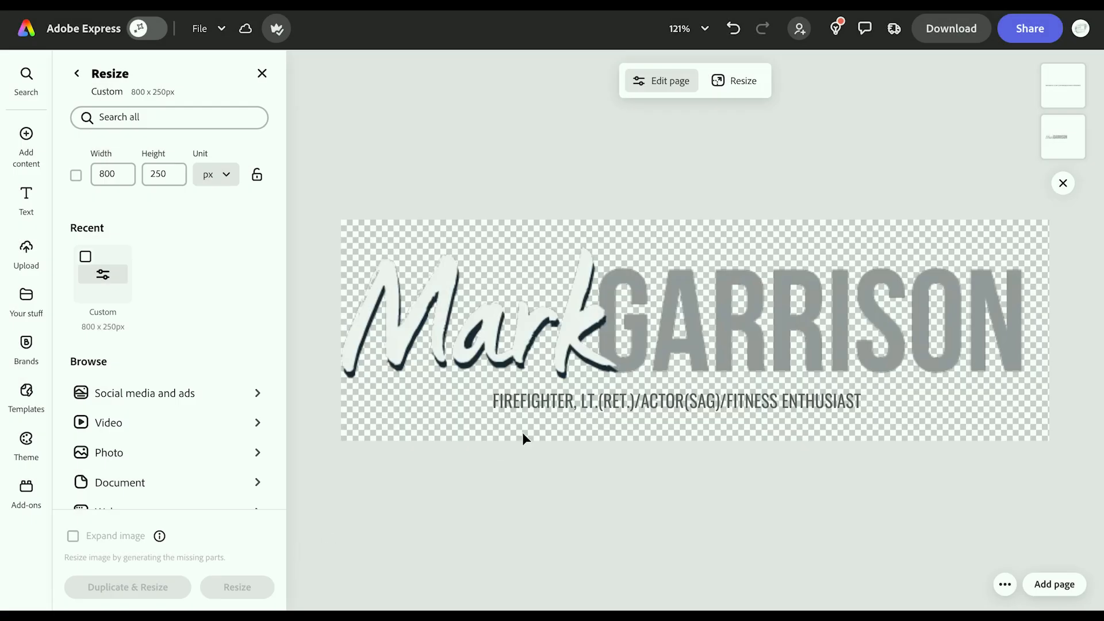
{"action": "left_click", "coordinate": [582, 359]}
{"action": "left_click_drag", "start_coordinate": [579, 334], "coordinate": [580, 307]}
Step: Centre-align the tagline under the logo, enlarge it across the page width, and centre it
{"action": "left_click", "coordinate": [560, 402]}
{"action": "left_click_drag", "start_coordinate": [560, 410], "coordinate": [423, 390]}
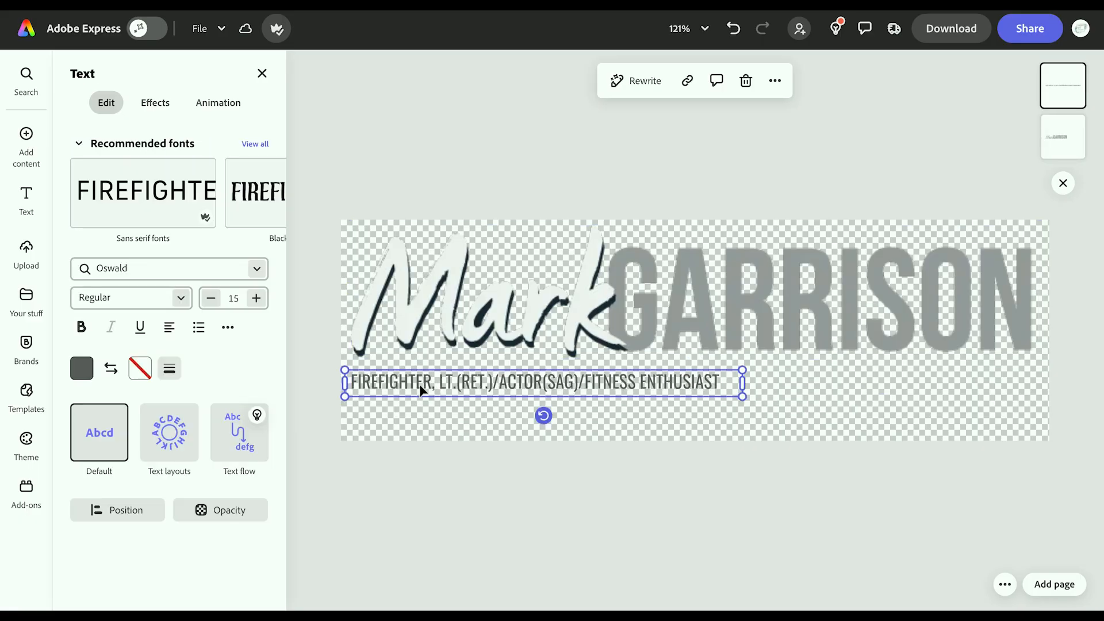
{"action": "left_click", "coordinate": [167, 327]}
{"action": "left_click_drag", "start_coordinate": [742, 397], "coordinate": [1032, 459]}
{"action": "mouse_move", "coordinate": [882, 325]}
{"action": "left_mouse_down"}
{"action": "mouse_move", "coordinate": [871, 322]}
{"action": "mouse_move", "coordinate": [880, 320]}
{"action": "left_mouse_up"}
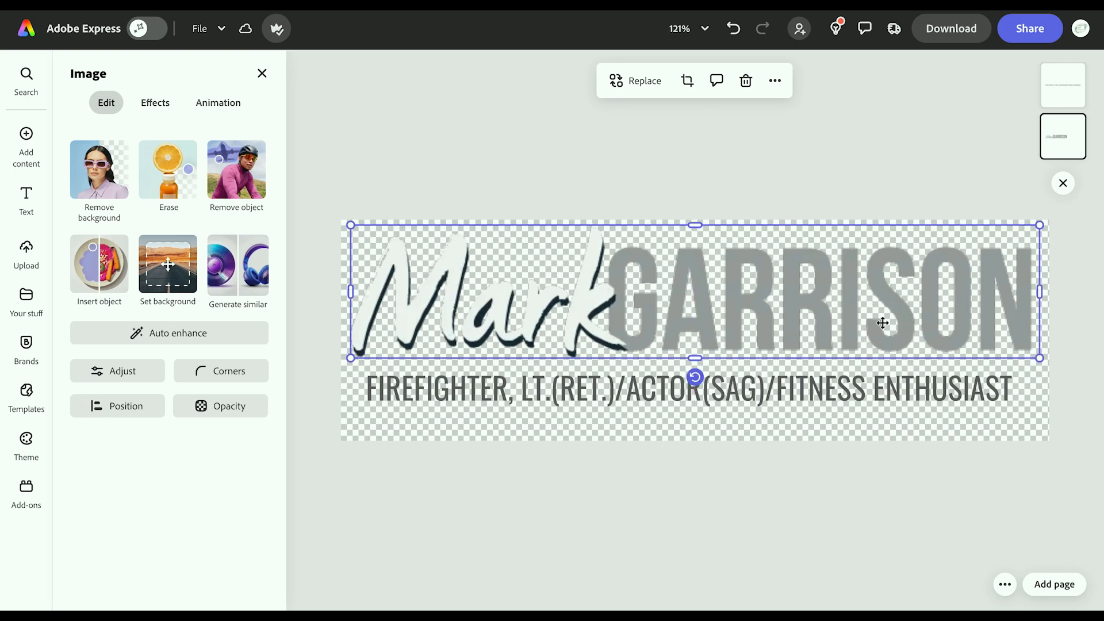
{"action": "left_click_drag", "start_coordinate": [838, 389], "coordinate": [840, 392]}
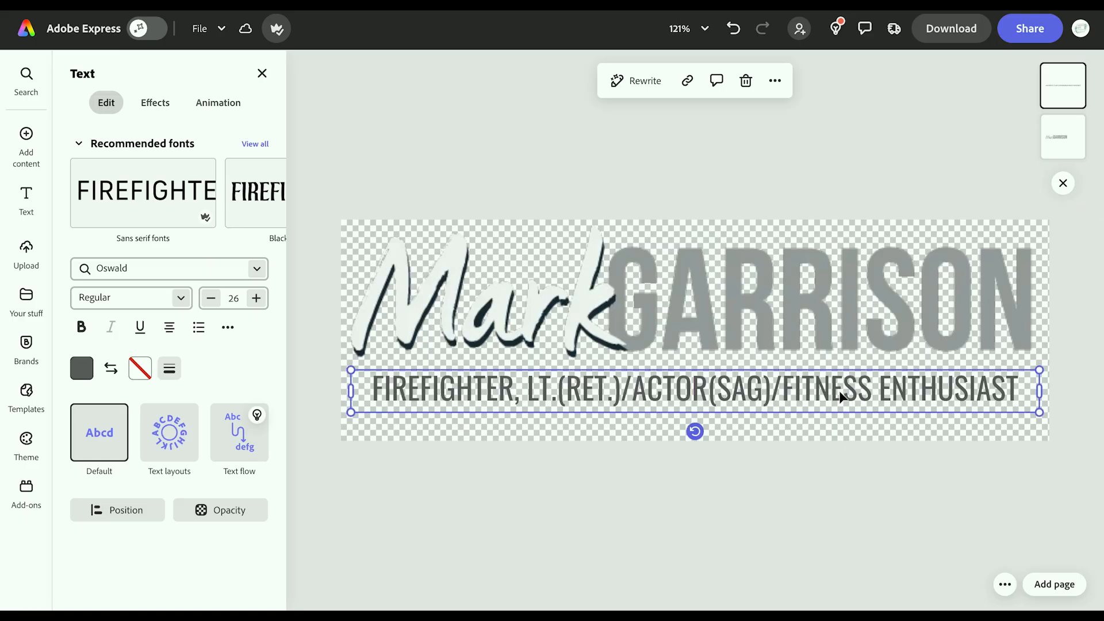
Step: Raise the tagline font size to 27 and place the cursor by the slash after (RET.)
{"action": "left_click", "coordinate": [256, 298]}
{"action": "double_click", "coordinate": [577, 395]}
{"action": "left_click", "coordinate": [623, 392]}
{"action": "key", "text": "shift+Left"}
{"action": "key", "text": "shift+Left"}
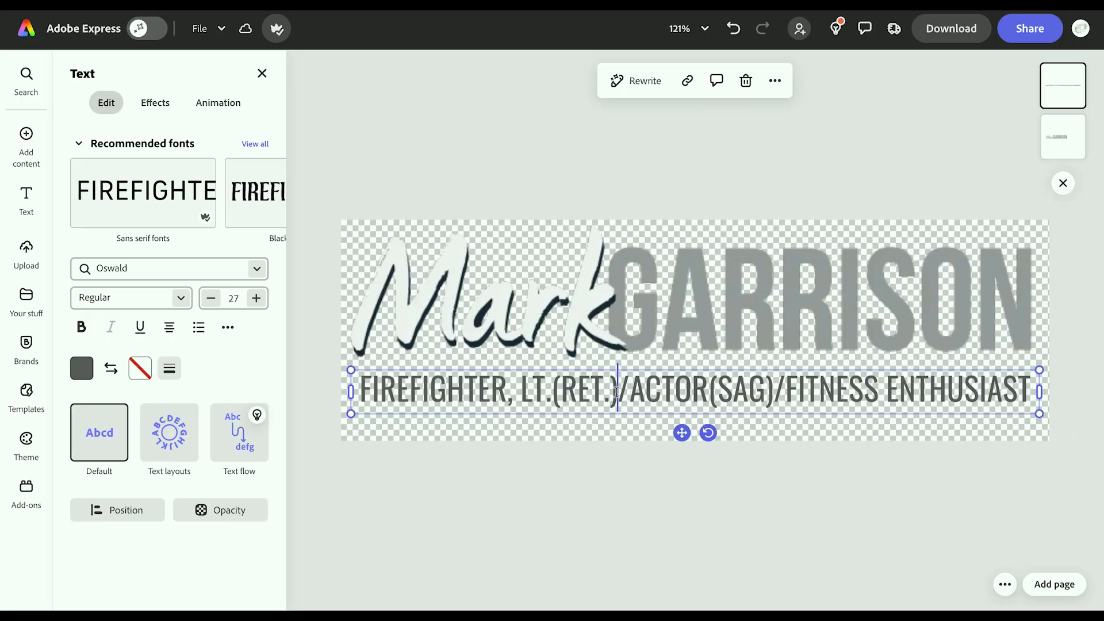
{"action": "left_click", "coordinate": [616, 392]}
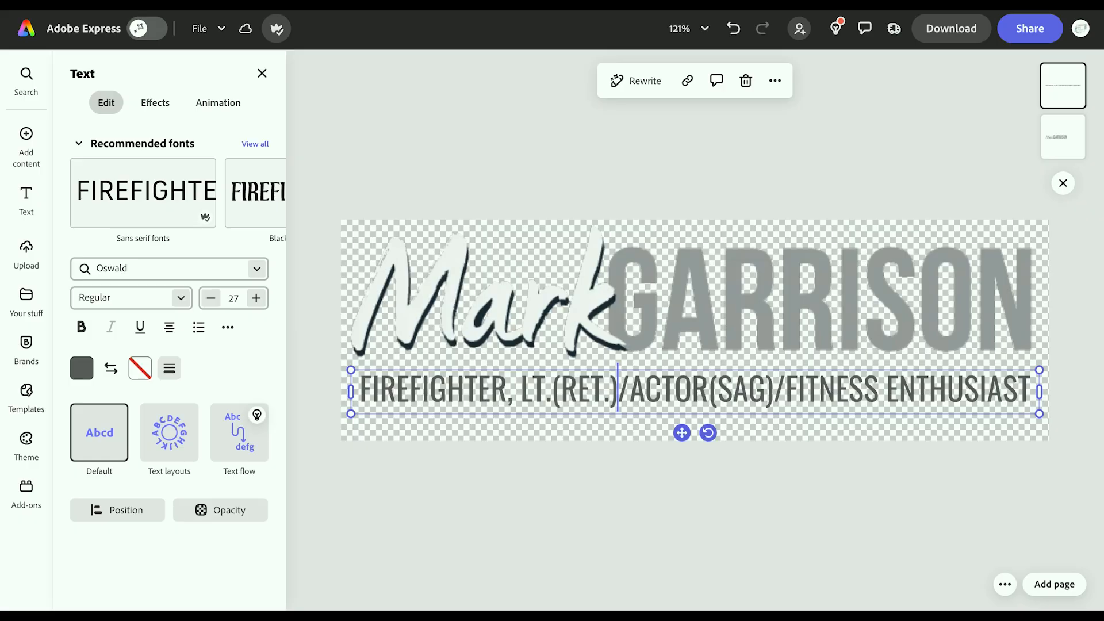
Step: Colour the two slashes in the tagline light grey
{"action": "left_click", "coordinate": [603, 390]}
{"action": "left_click", "coordinate": [627, 390]}
{"action": "left_click_drag", "start_coordinate": [627, 390], "coordinate": [620, 390]}
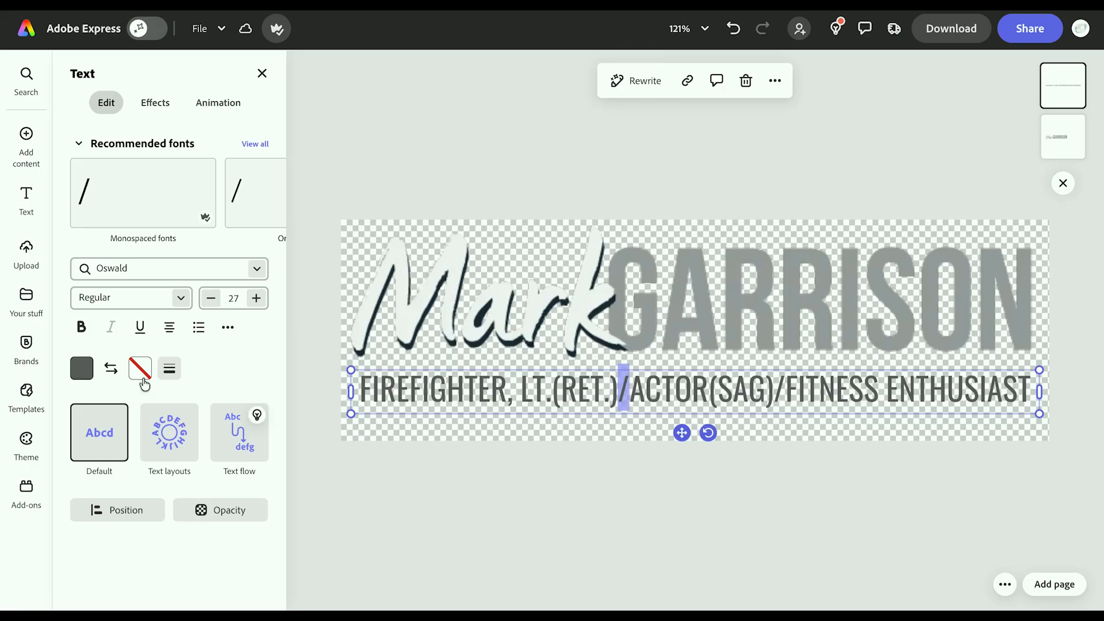
{"action": "left_click", "coordinate": [82, 368]}
{"action": "left_click", "coordinate": [218, 455]}
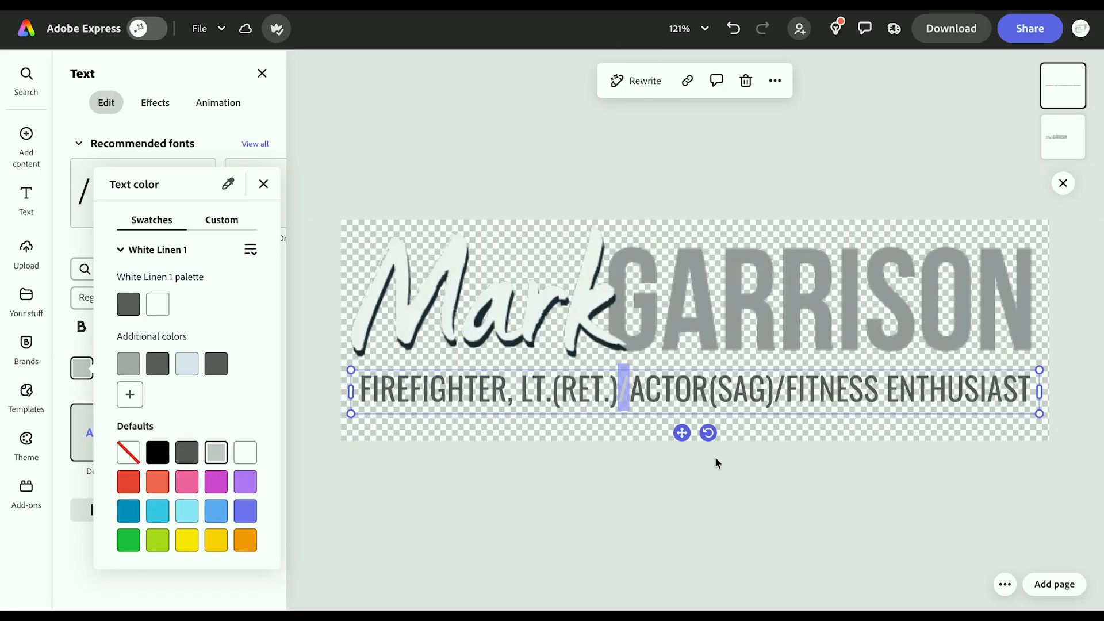
{"action": "left_click", "coordinate": [782, 399]}
{"action": "left_click_drag", "start_coordinate": [787, 391], "coordinate": [776, 391]}
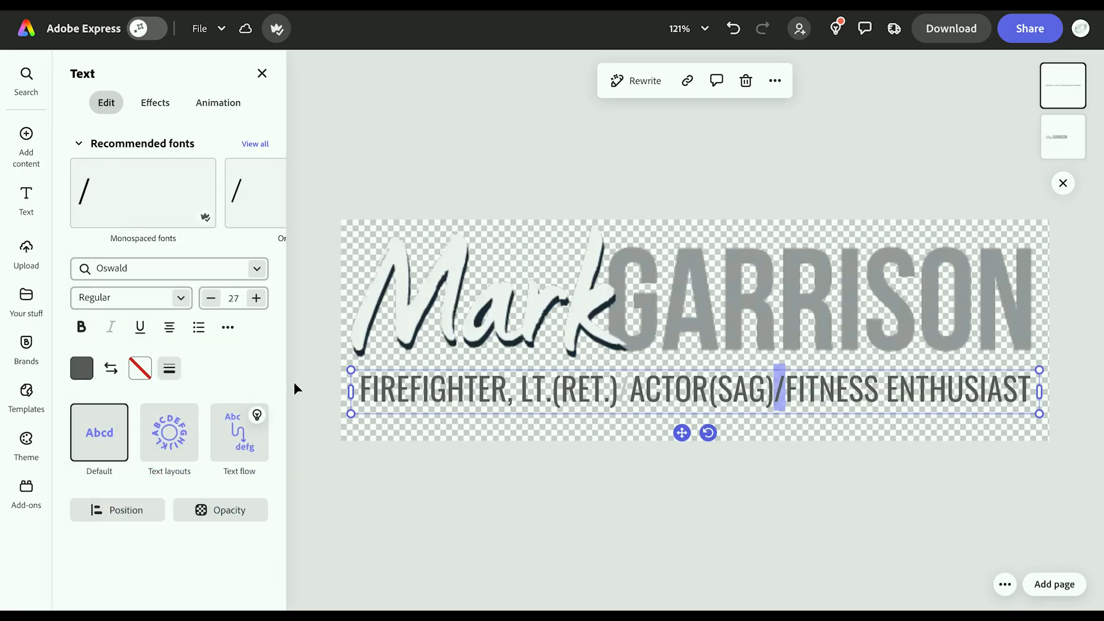
{"action": "left_click", "coordinate": [74, 370]}
{"action": "left_click", "coordinate": [217, 454]}
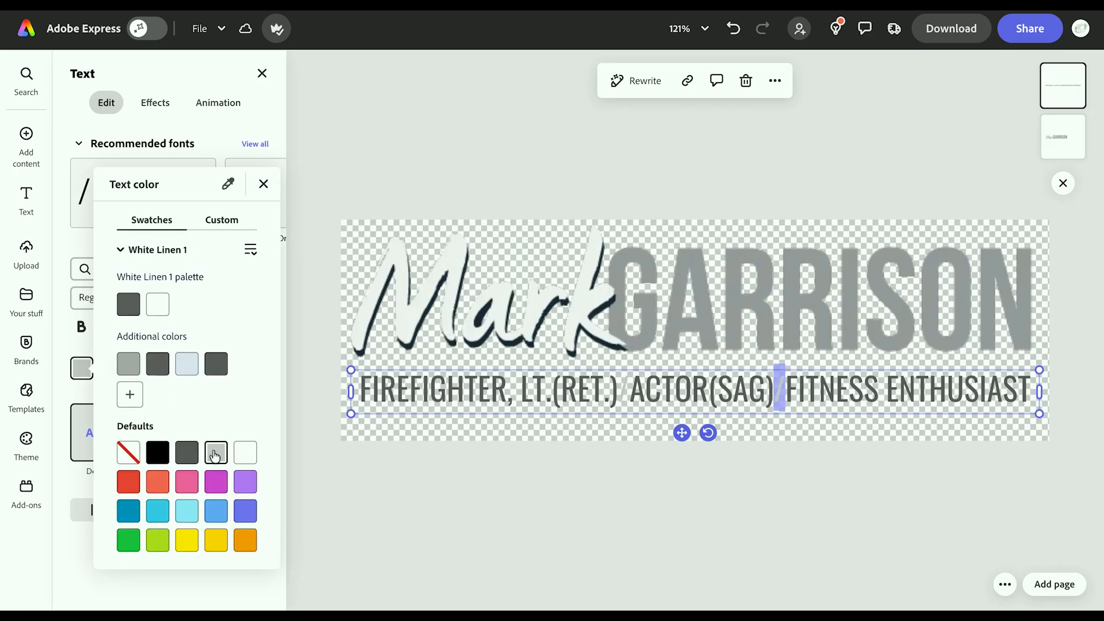
Step: Add spaces around the slashes and set the tagline to size 26 so it fits on one line
{"action": "left_click", "coordinate": [630, 389]}
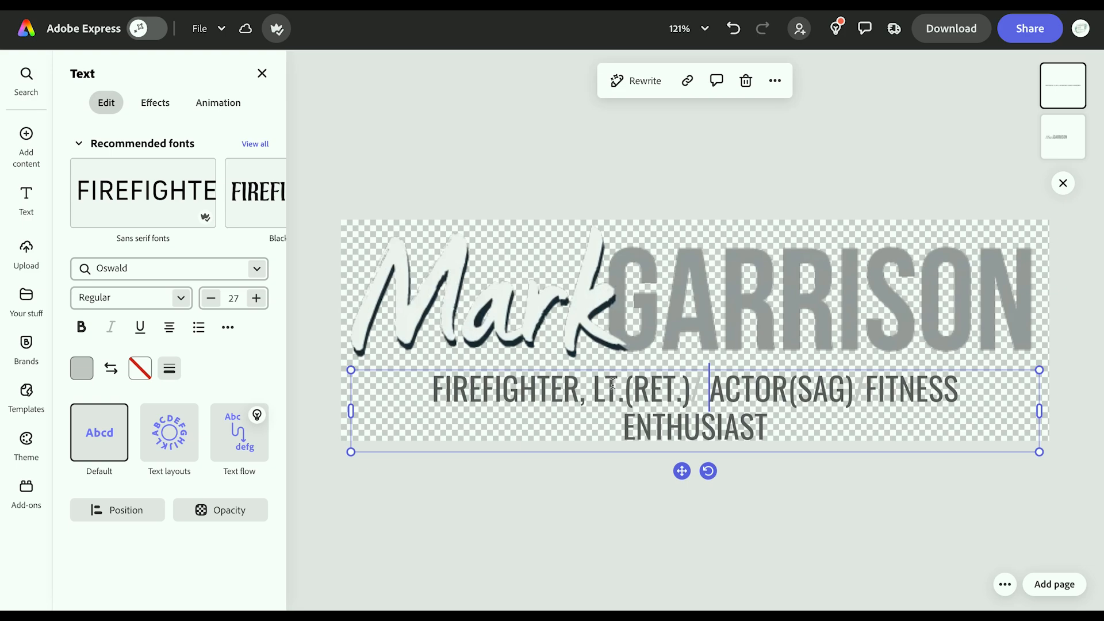
{"action": "left_click", "coordinate": [692, 386]}
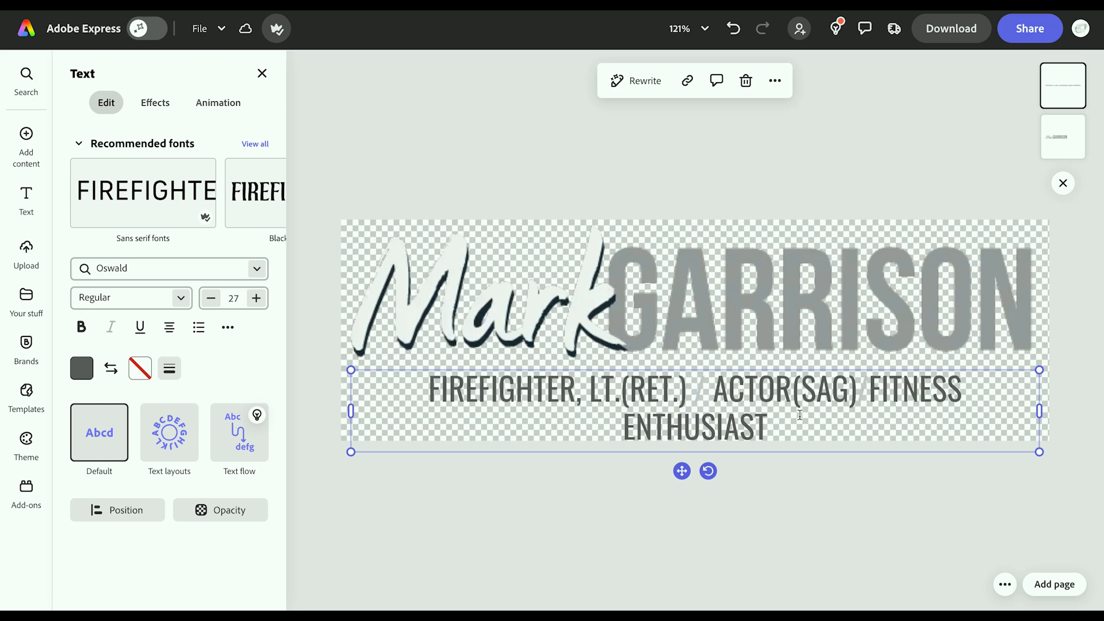
{"action": "key", "text": "Right"}
{"action": "left_click", "coordinate": [857, 387]}
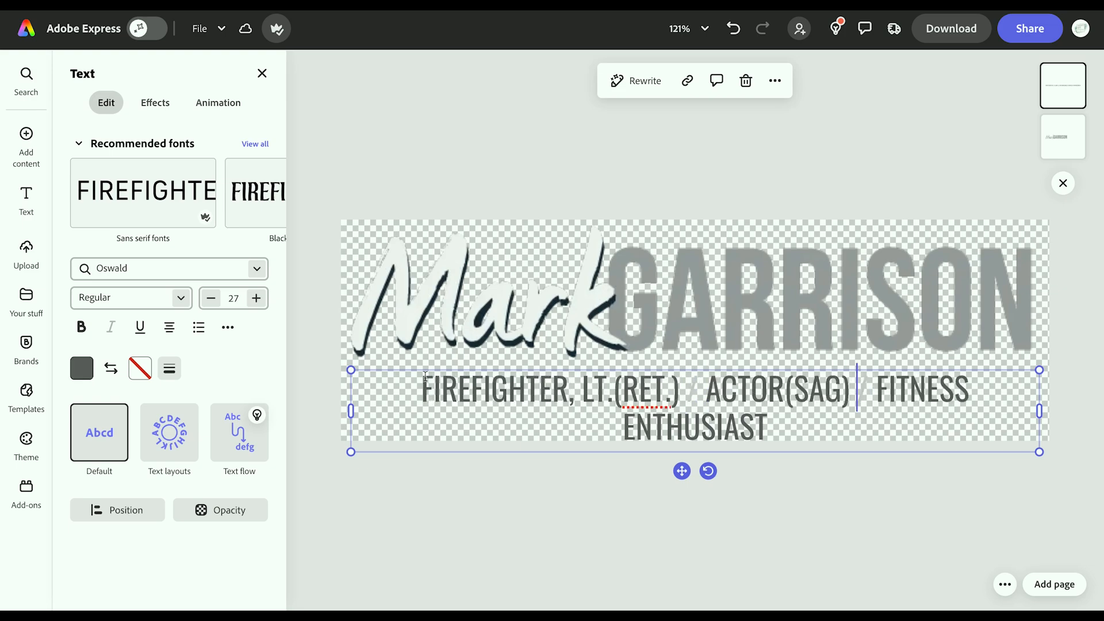
{"action": "left_click", "coordinate": [211, 298]}
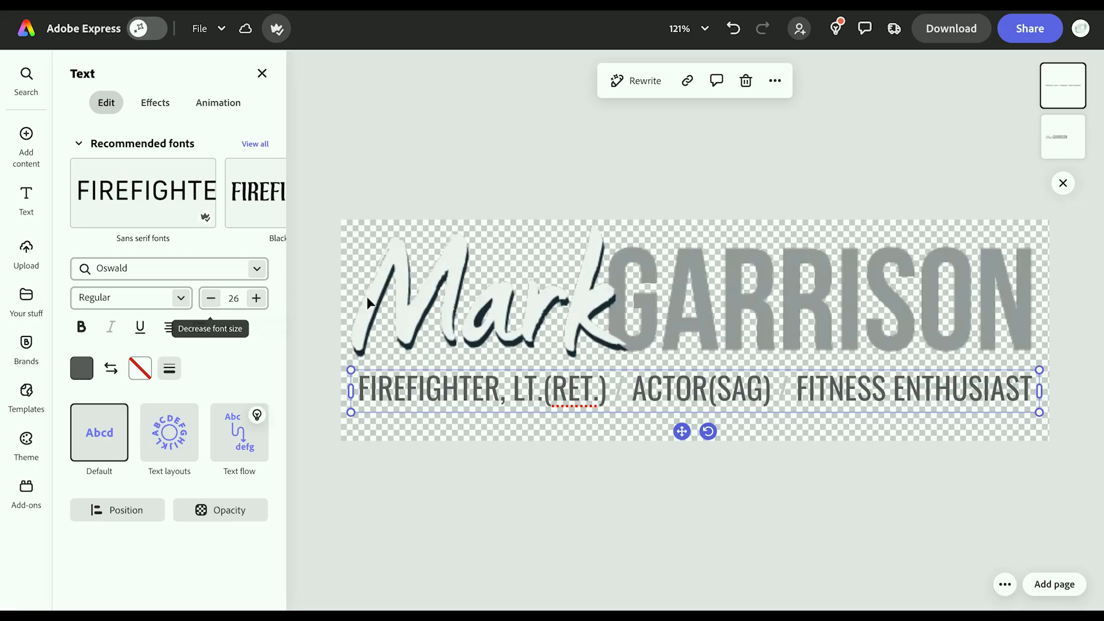
Step: Make FIREFIGHTER, LT.(RET.), ACTOR(SAG) and FITNESS ENTHUSIAST white
{"action": "left_click_drag", "start_coordinate": [611, 388], "coordinate": [348, 389]}
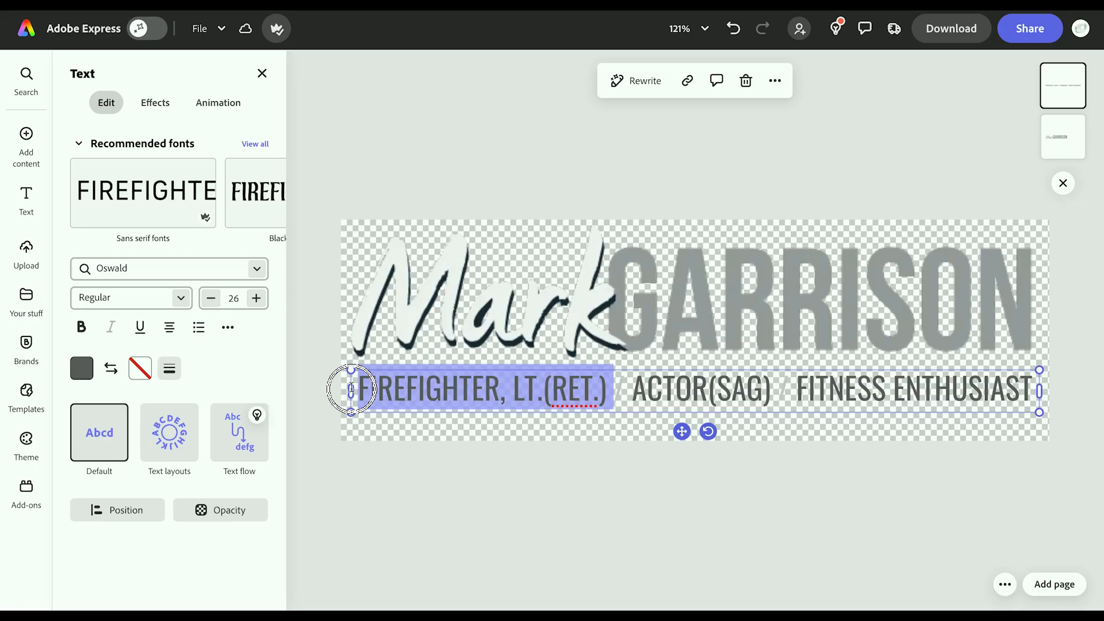
{"action": "left_click", "coordinate": [81, 368]}
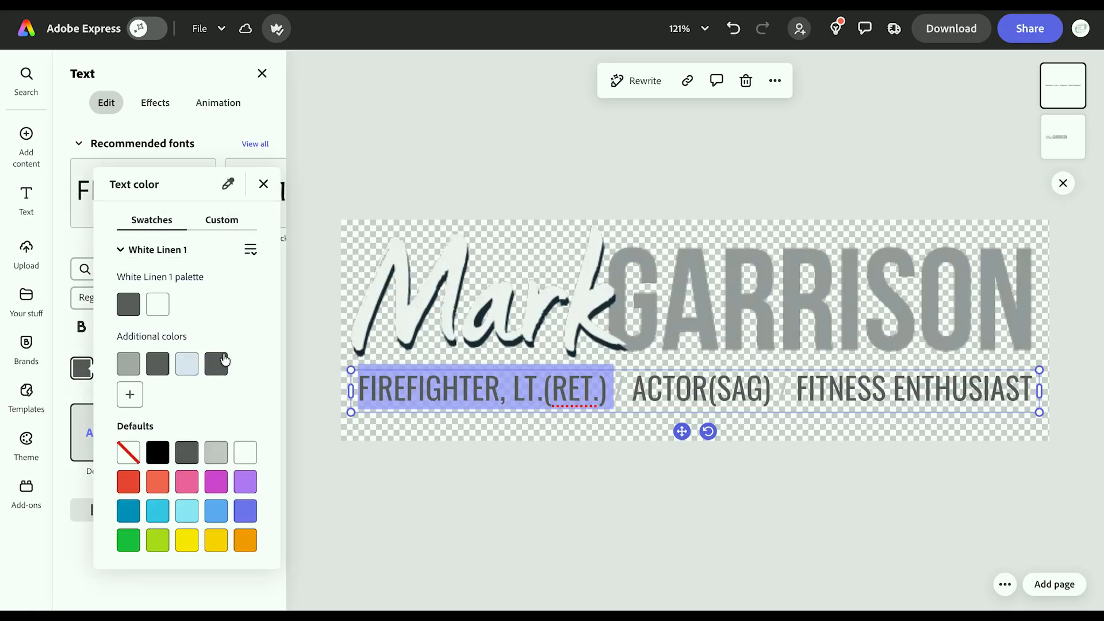
{"action": "left_click", "coordinate": [158, 304]}
{"action": "left_click_drag", "start_coordinate": [633, 389], "coordinate": [1047, 386]}
{"action": "left_click", "coordinate": [82, 368]}
{"action": "left_click", "coordinate": [157, 304]}
{"action": "left_click", "coordinate": [82, 369]}
{"action": "left_click", "coordinate": [158, 304]}
Step: Nudge the tagline and the grey name lettering down together
{"action": "key", "text": "Escape"}
{"action": "key", "text": "Escape"}
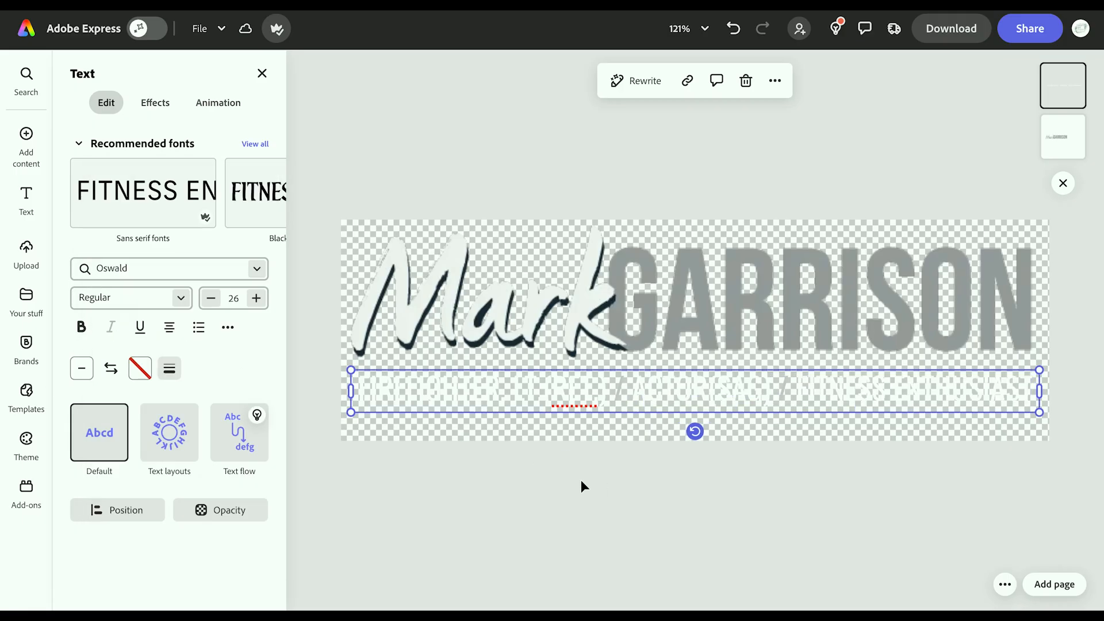
{"action": "left_click", "coordinate": [785, 279], "text": "shift"}
{"action": "left_click_drag", "start_coordinate": [785, 279], "coordinate": [784, 292]}
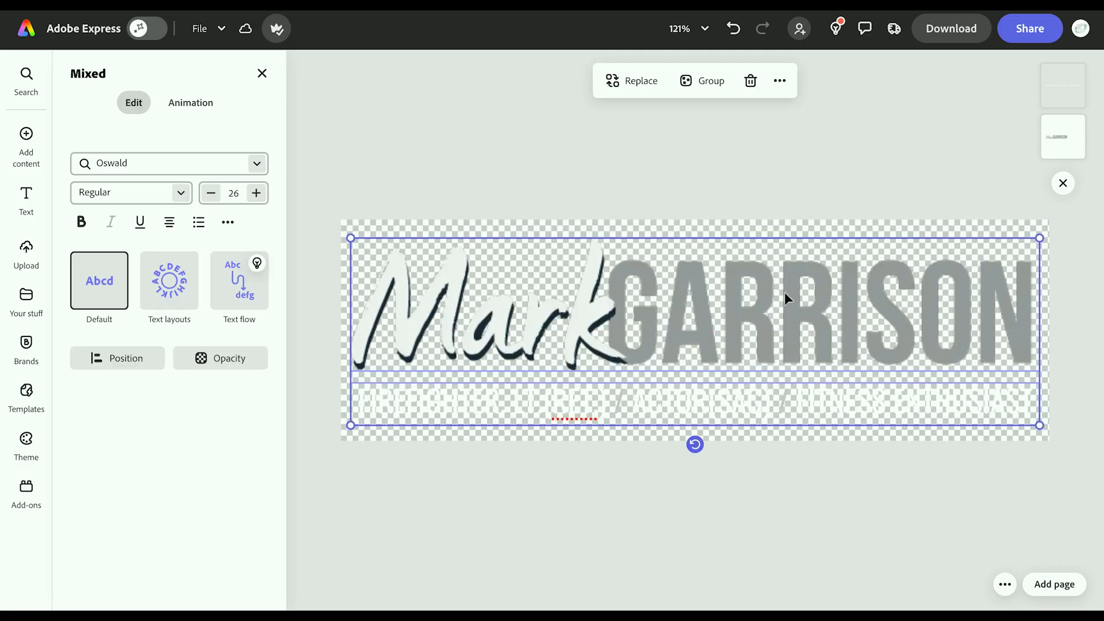
Step: Narrow the script-and-block name image slightly and shift it a little right
{"action": "left_click", "coordinate": [814, 167]}
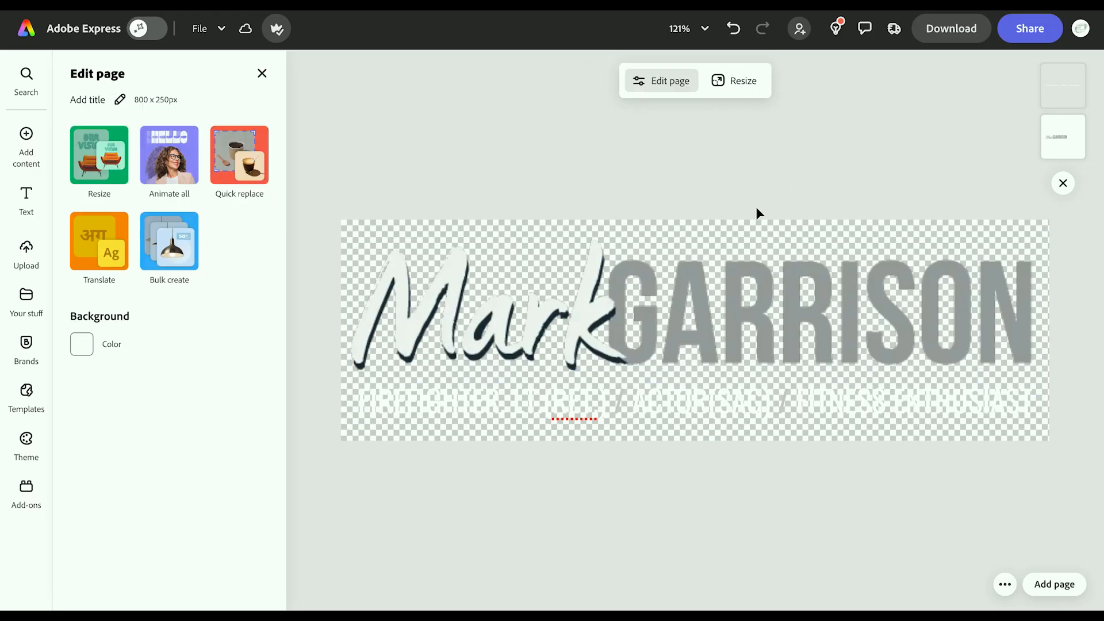
{"action": "left_click", "coordinate": [972, 300]}
{"action": "left_click_drag", "start_coordinate": [1040, 306], "coordinate": [1035, 307]}
{"action": "left_click_drag", "start_coordinate": [891, 328], "coordinate": [894, 328]}
{"action": "left_click", "coordinate": [1007, 159]}
Step: Download the design as a transparent PNG at size 1.375
{"action": "left_click", "coordinate": [1030, 39]}
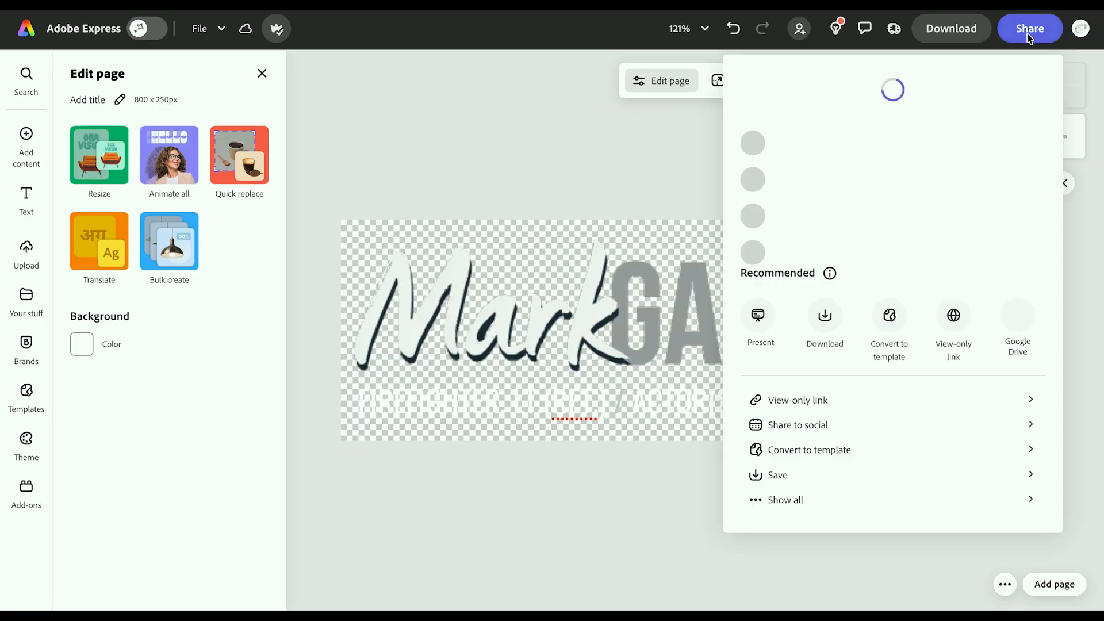
{"action": "left_click", "coordinate": [822, 391]}
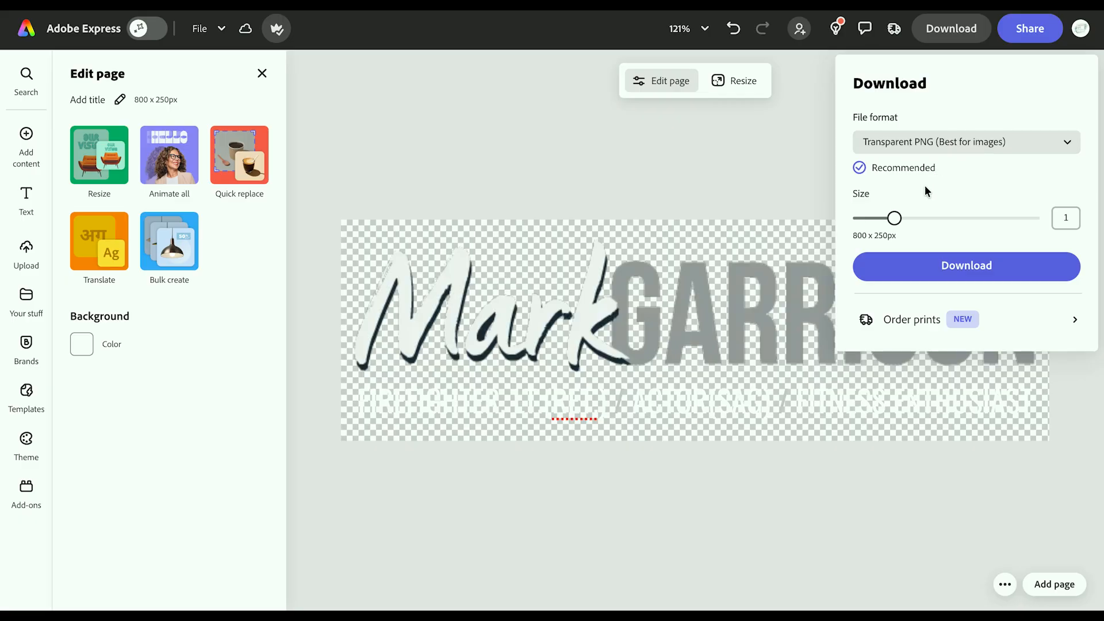
{"action": "mouse_move", "coordinate": [894, 219]}
{"action": "left_mouse_down"}
{"action": "mouse_move", "coordinate": [915, 224]}
{"action": "mouse_move", "coordinate": [883, 223]}
{"action": "mouse_move", "coordinate": [895, 222]}
{"action": "left_mouse_up"}
{"action": "left_click", "coordinate": [984, 269]}
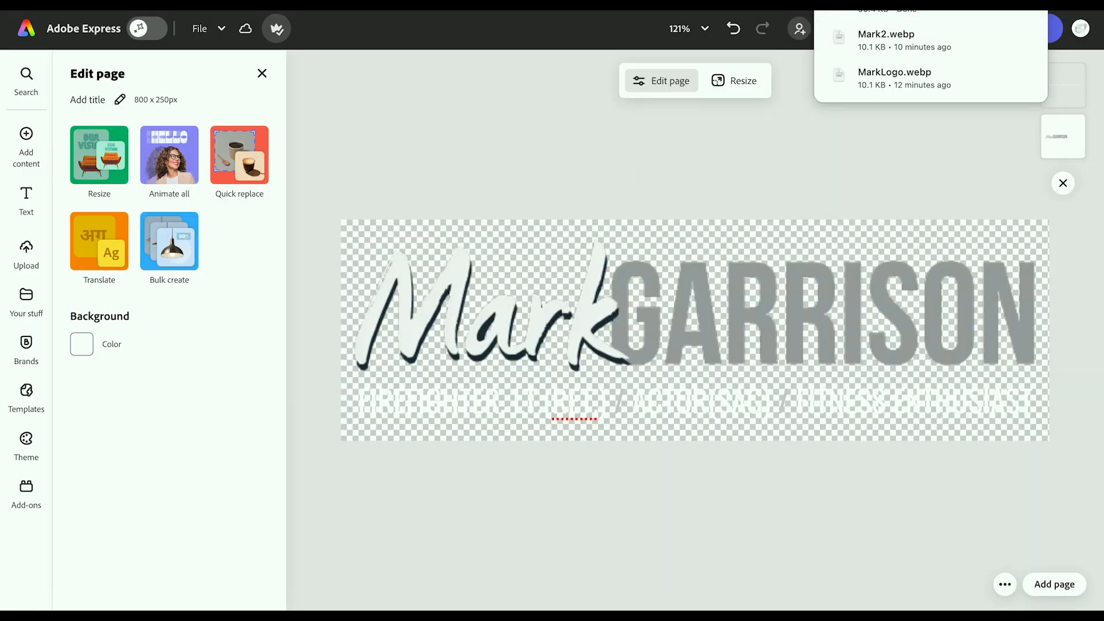
Step: In Duda, replace the header logo with Untitled (7).png from Downloads
{"action": "left_click", "coordinate": [437, 5]}
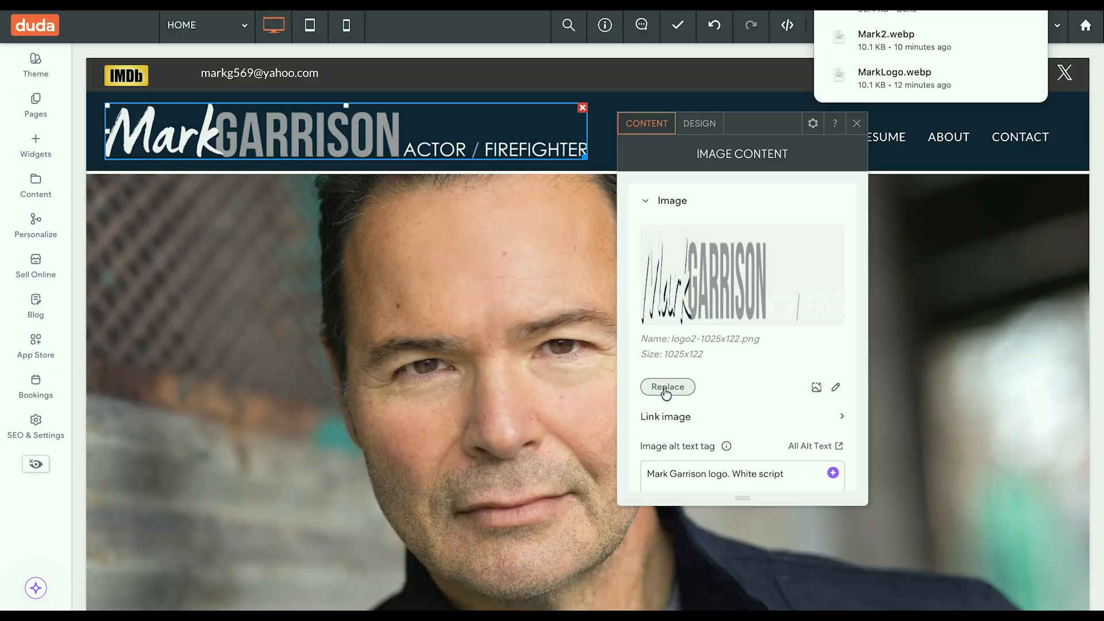
{"action": "left_click", "coordinate": [667, 387]}
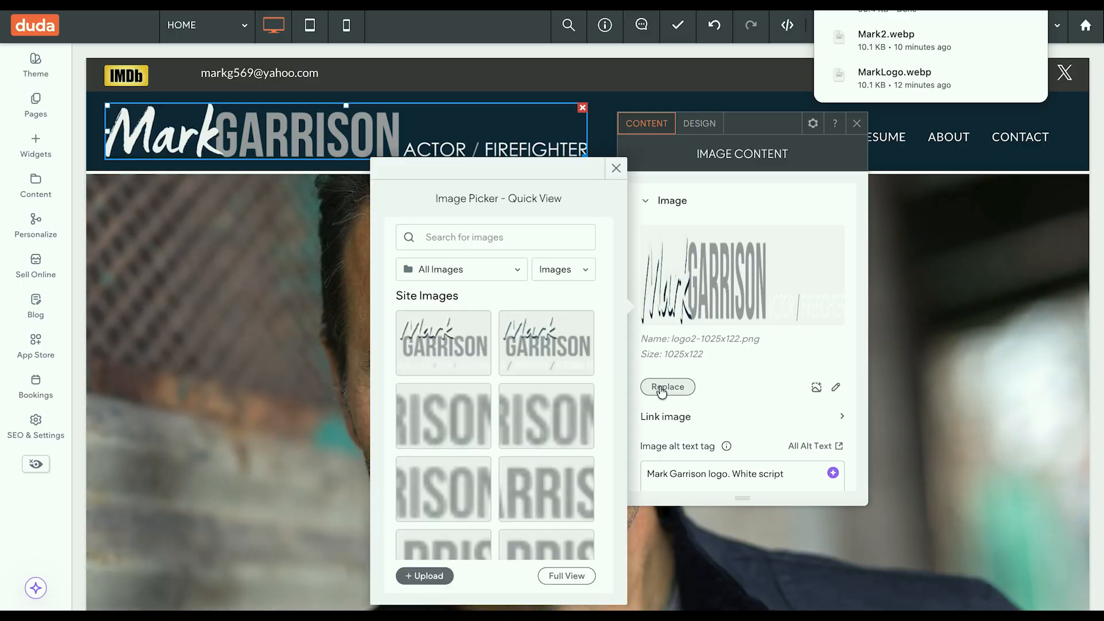
{"action": "left_click", "coordinate": [429, 577]}
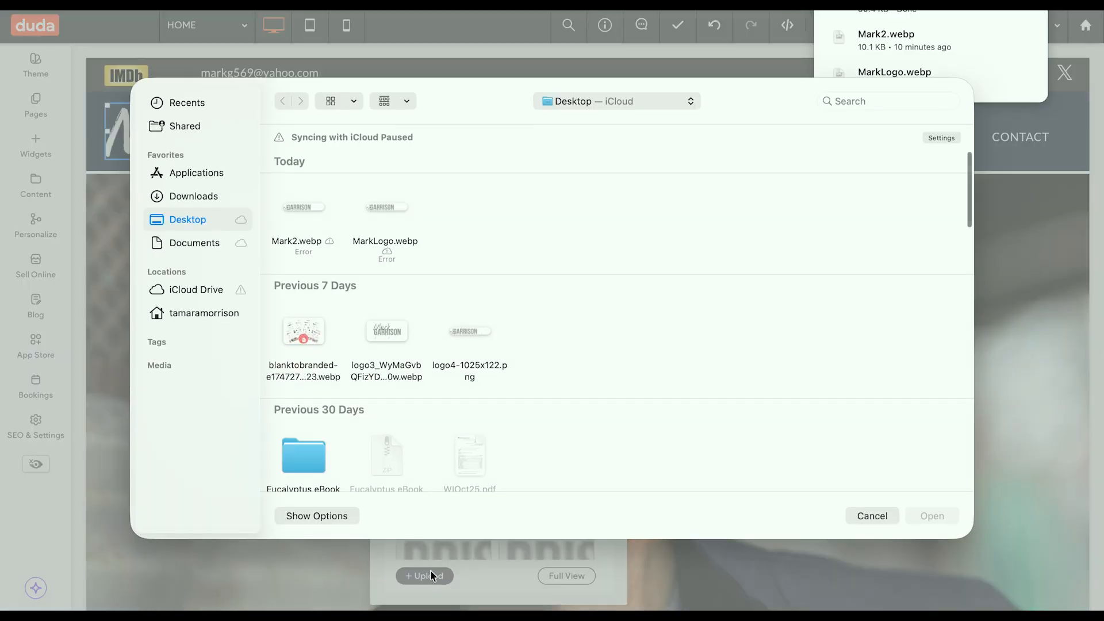
{"action": "left_click", "coordinate": [194, 195]}
{"action": "double_click", "coordinate": [311, 182]}
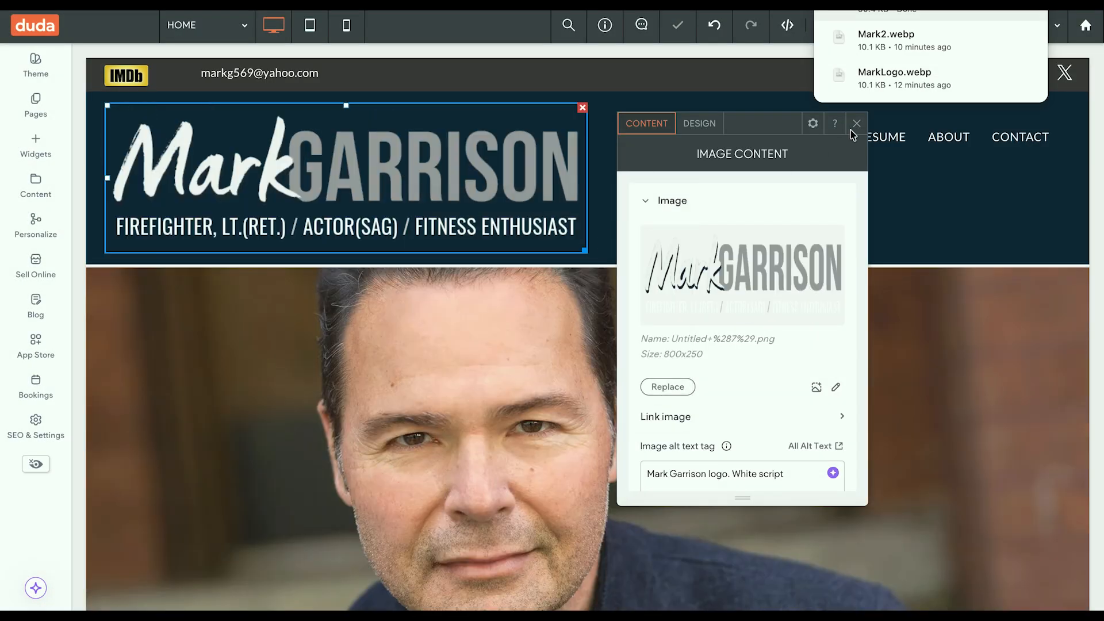
Step: Shrink the new header logo by its corner handle
{"action": "left_click", "coordinate": [587, 257]}
{"action": "left_click", "coordinate": [585, 249]}
{"action": "left_click_drag", "start_coordinate": [585, 250], "coordinate": [528, 157]}
Step: Align the header logo to the left and make it smaller
{"action": "left_click", "coordinate": [572, 248]}
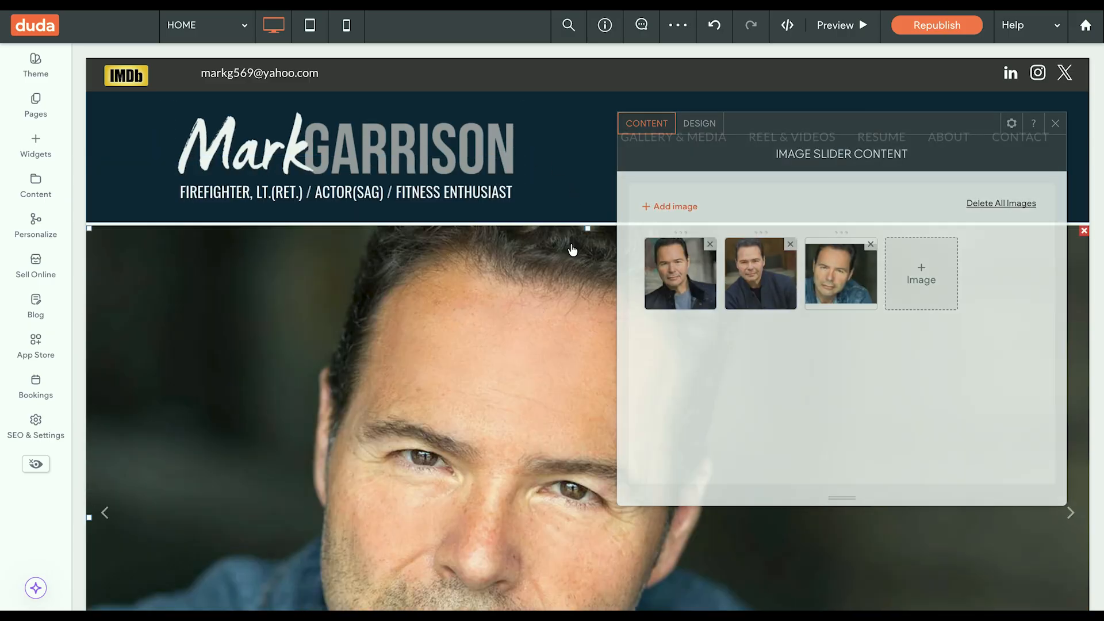
{"action": "left_click", "coordinate": [564, 182]}
{"action": "left_click", "coordinate": [483, 193]}
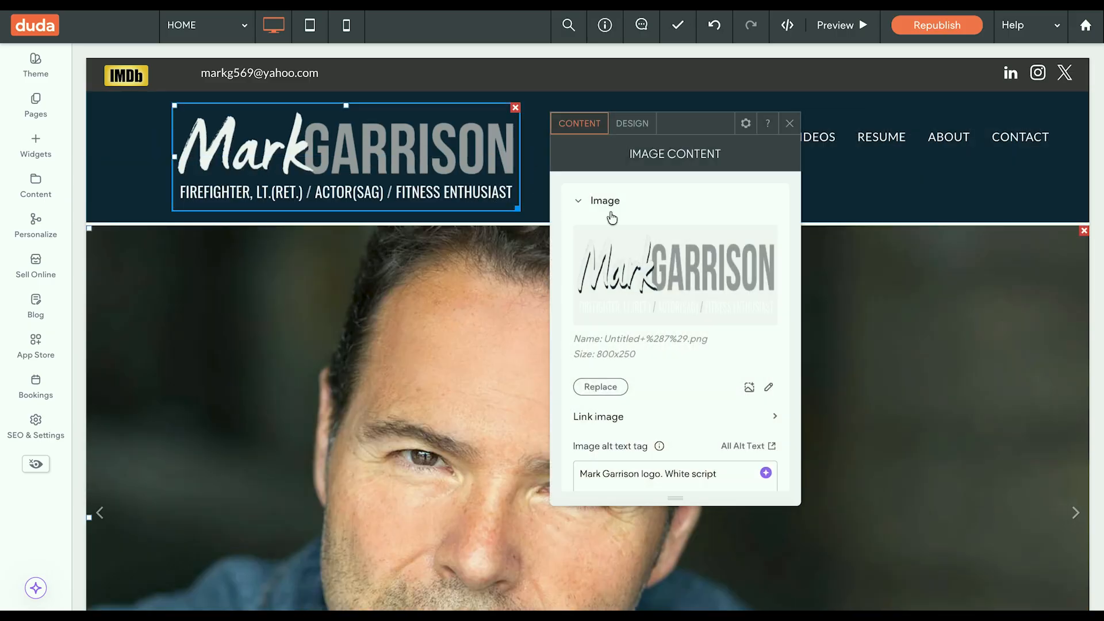
{"action": "left_click", "coordinate": [747, 127]}
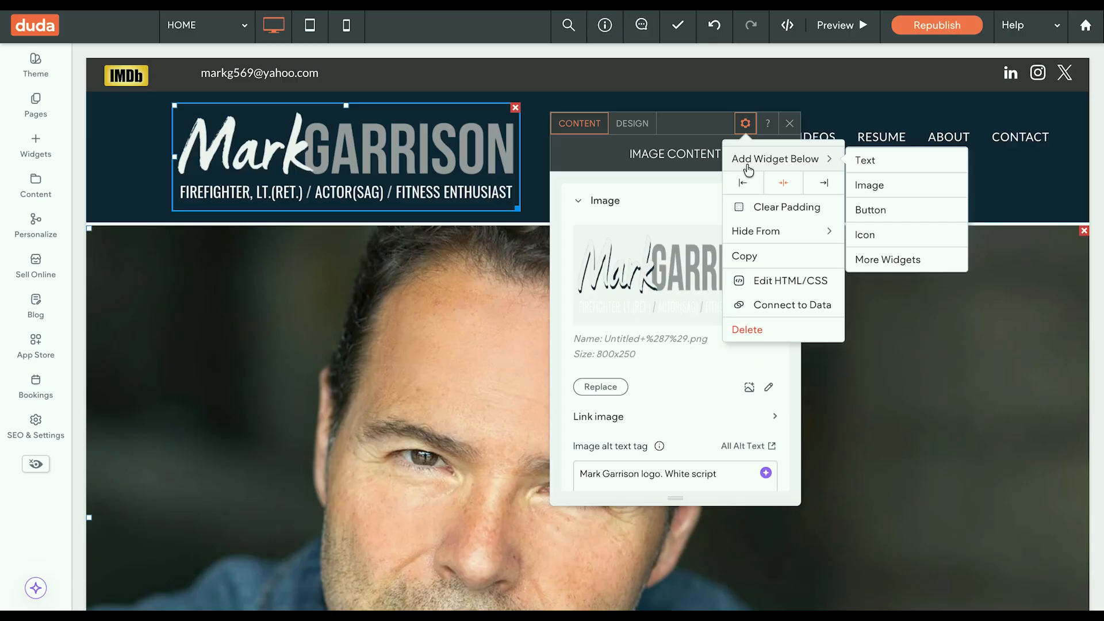
{"action": "left_click", "coordinate": [743, 182]}
{"action": "left_click_drag", "start_coordinate": [449, 208], "coordinate": [418, 184]}
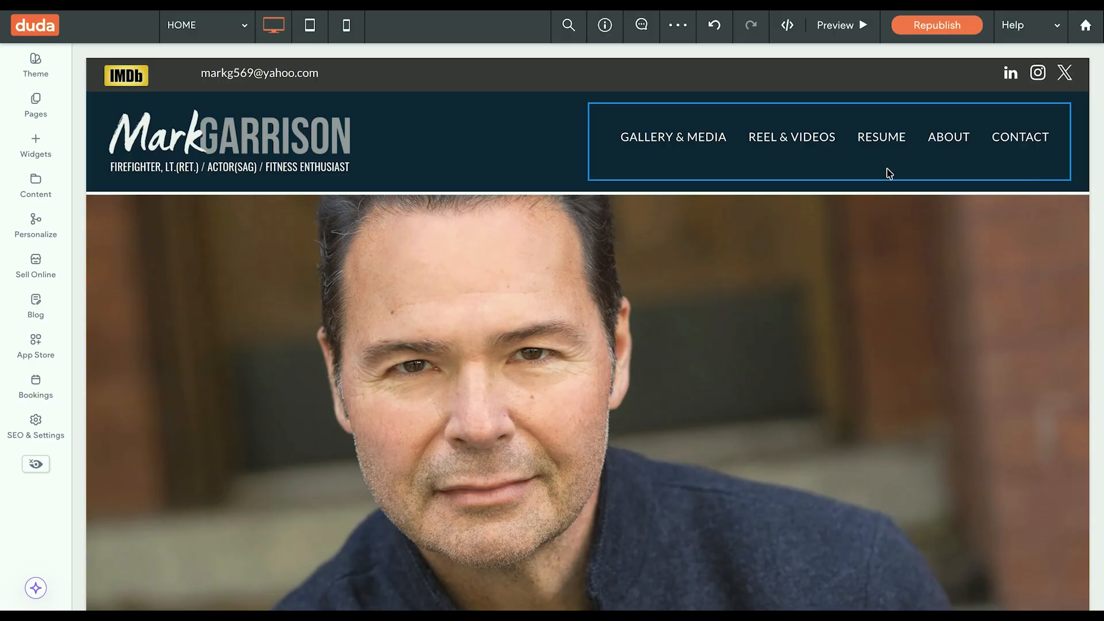
Step: Set the menu column's top padding to 10px, republish, and open the live site
{"action": "left_click", "coordinate": [571, 329]}
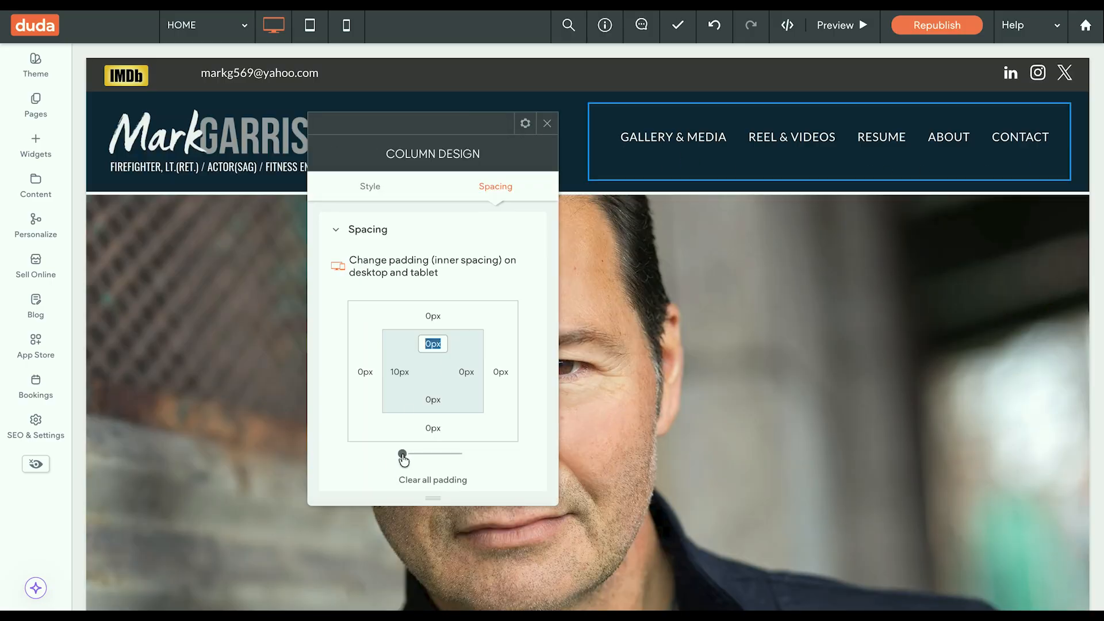
{"action": "left_click", "coordinate": [406, 455]}
{"action": "left_click_drag", "start_coordinate": [406, 454], "coordinate": [403, 458]}
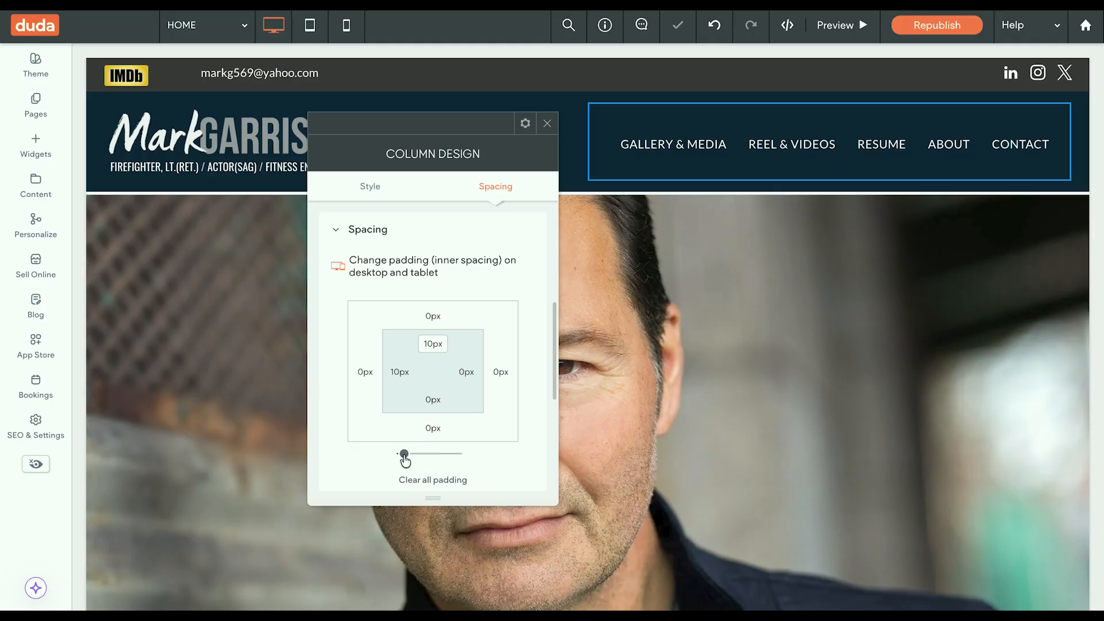
{"action": "left_click", "coordinate": [694, 498]}
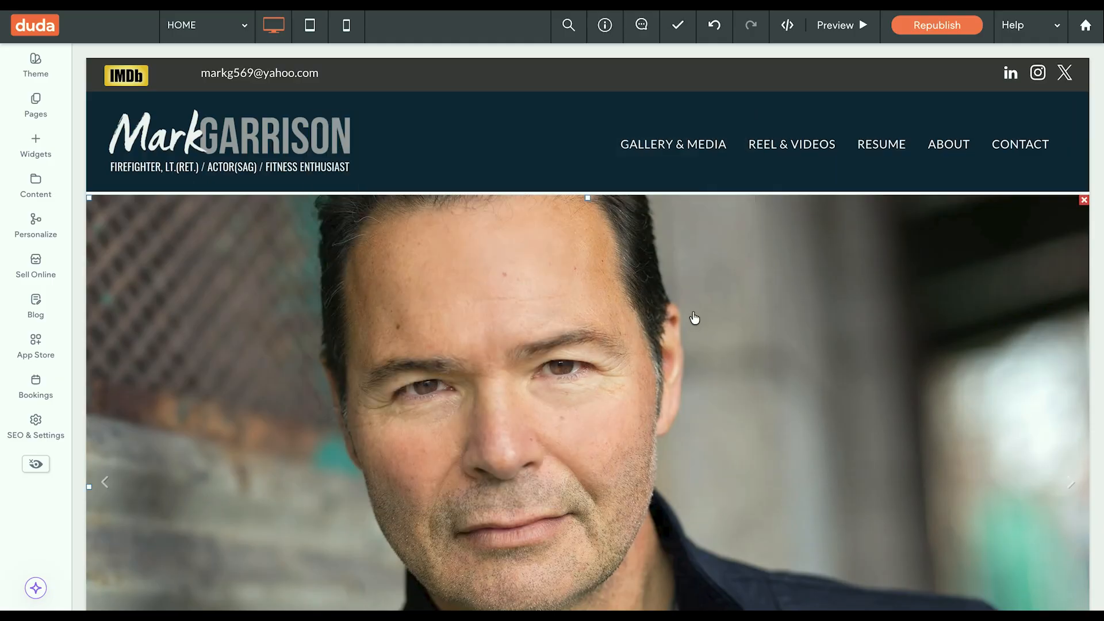
{"action": "left_click", "coordinate": [942, 28]}
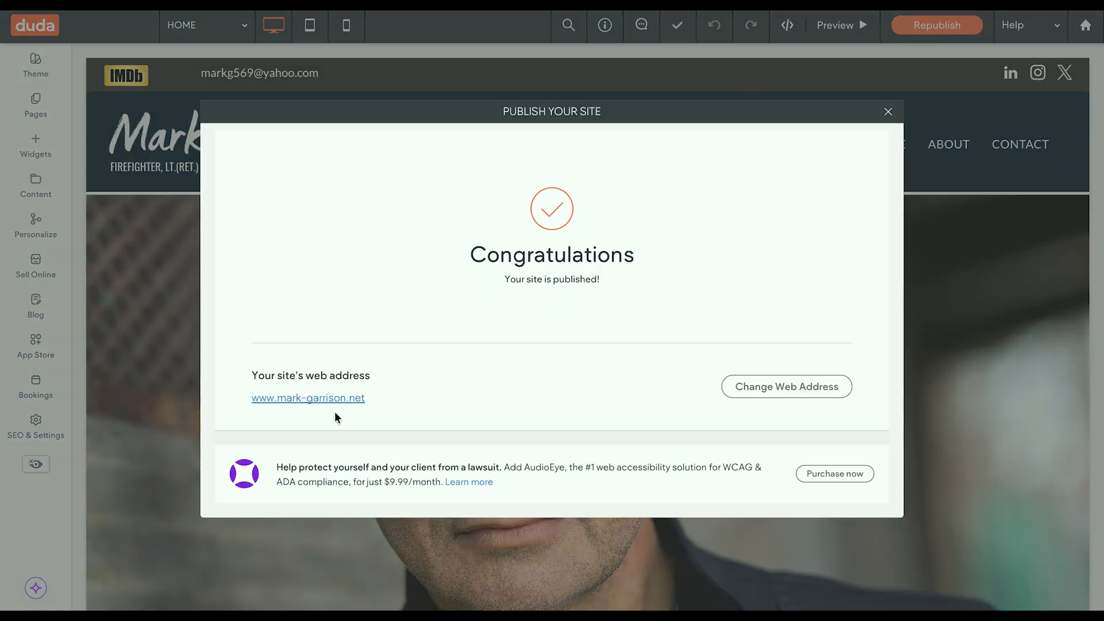
{"action": "left_click", "coordinate": [335, 399]}
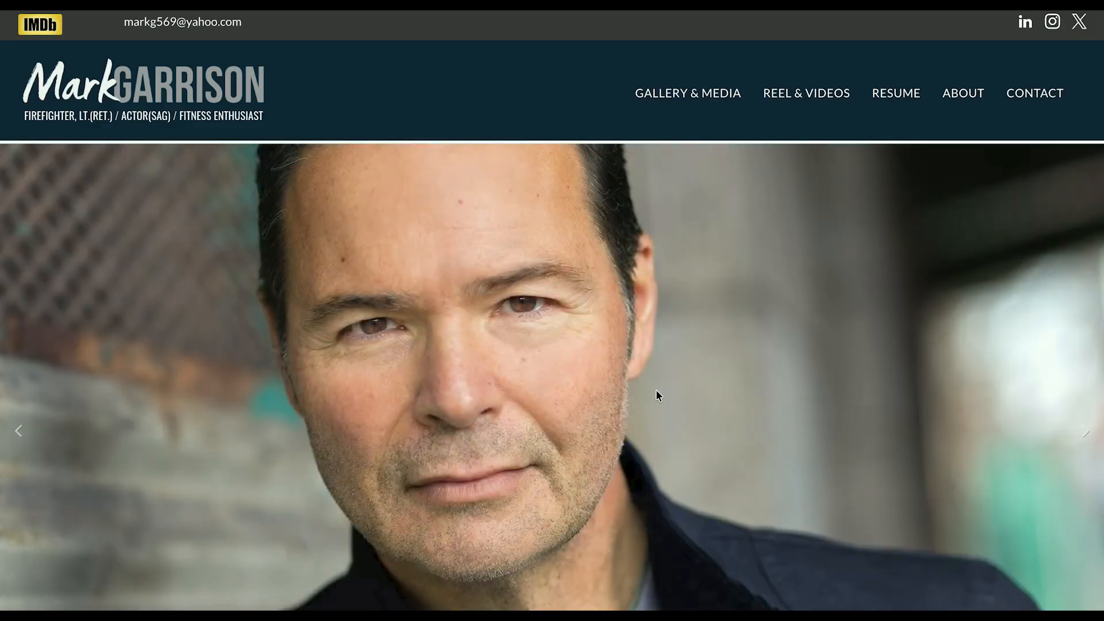